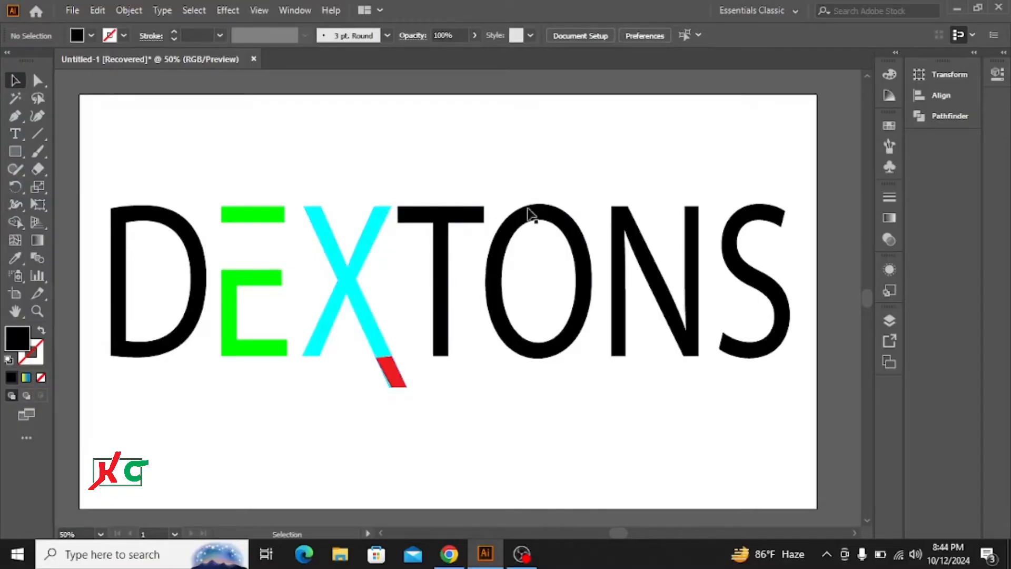
# Scale down the finished DEXTONS logo and move it to the artboard's top-left corner
pyautogui.click(443, 227)
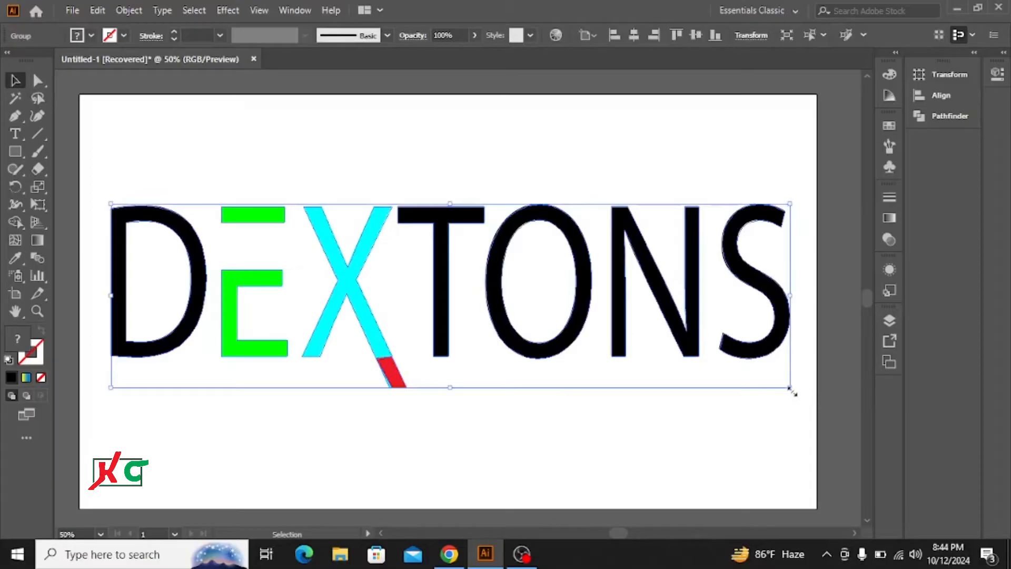
pyautogui.moveTo(792, 390); pyautogui.dragTo(542, 320)
pyautogui.moveTo(473, 301); pyautogui.dragTo(147, 122)
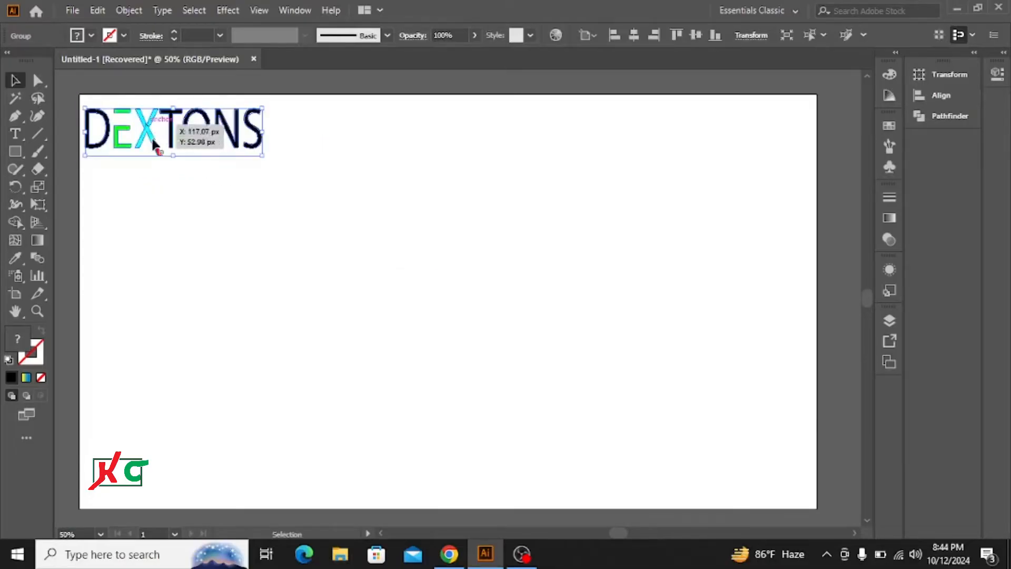
pyautogui.click(249, 270)
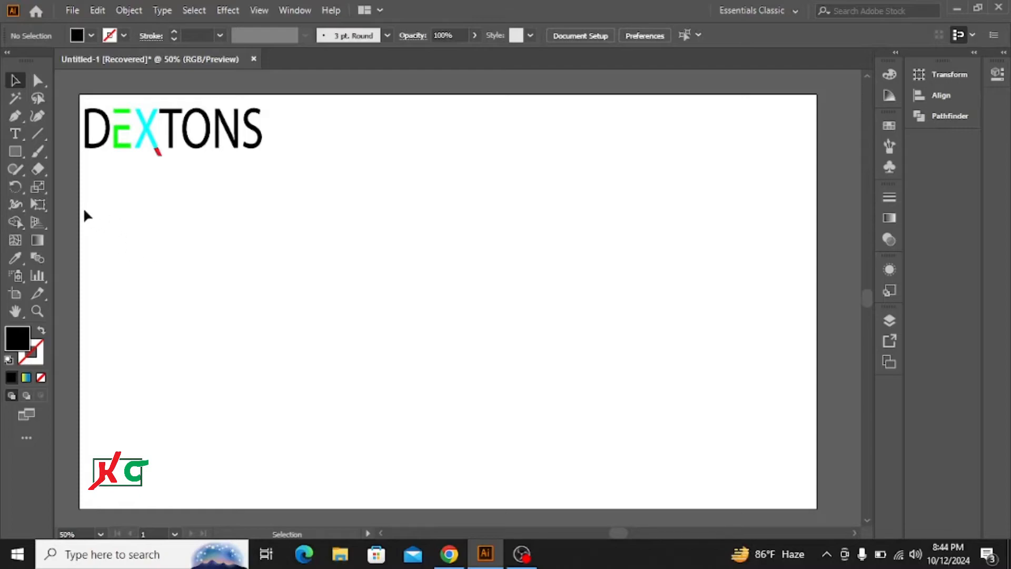
# Place a new point text object near the artboard's centre and scale it up
pyautogui.click(15, 135)
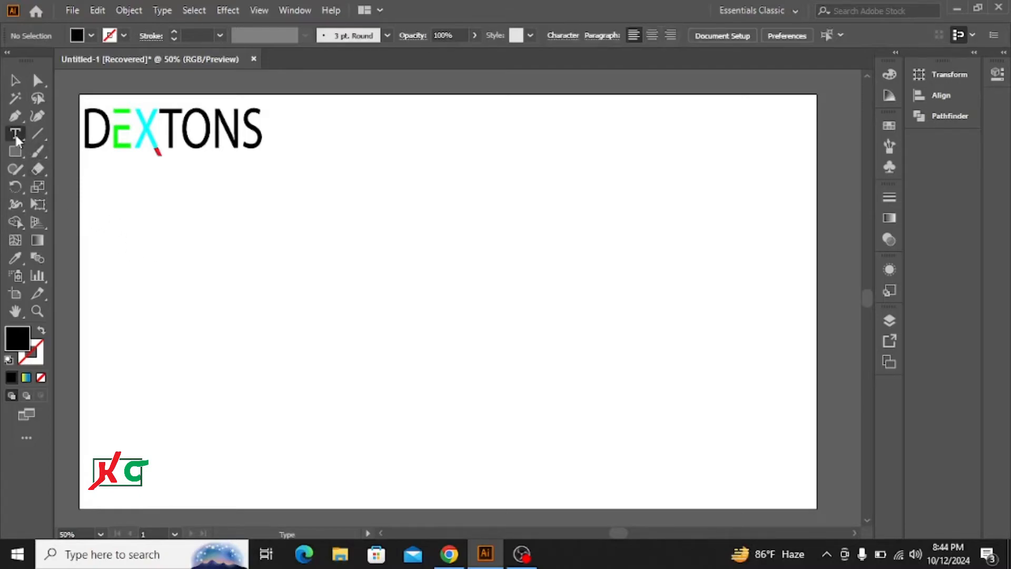
pyautogui.click(388, 274)
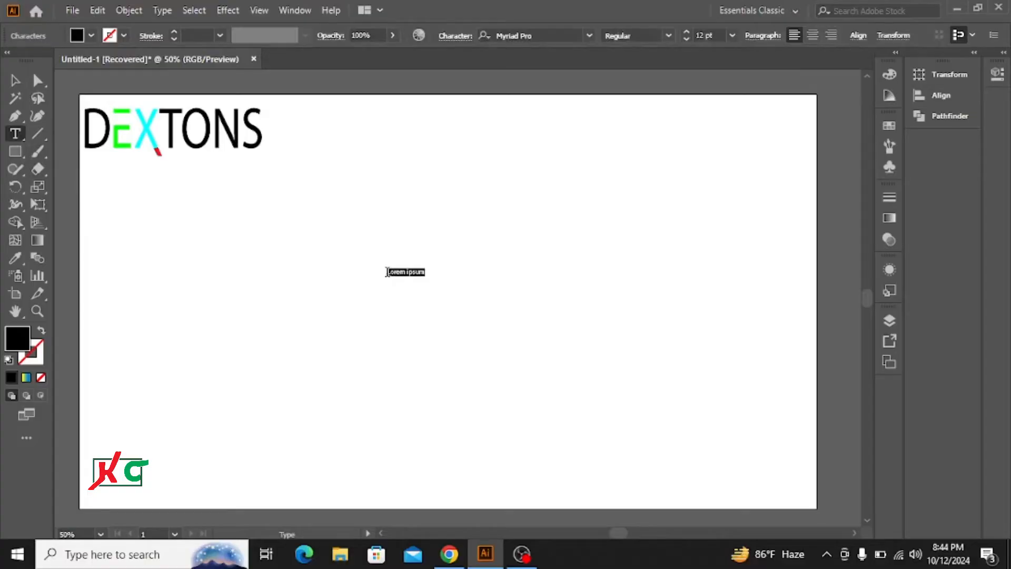
pyautogui.click(15, 80)
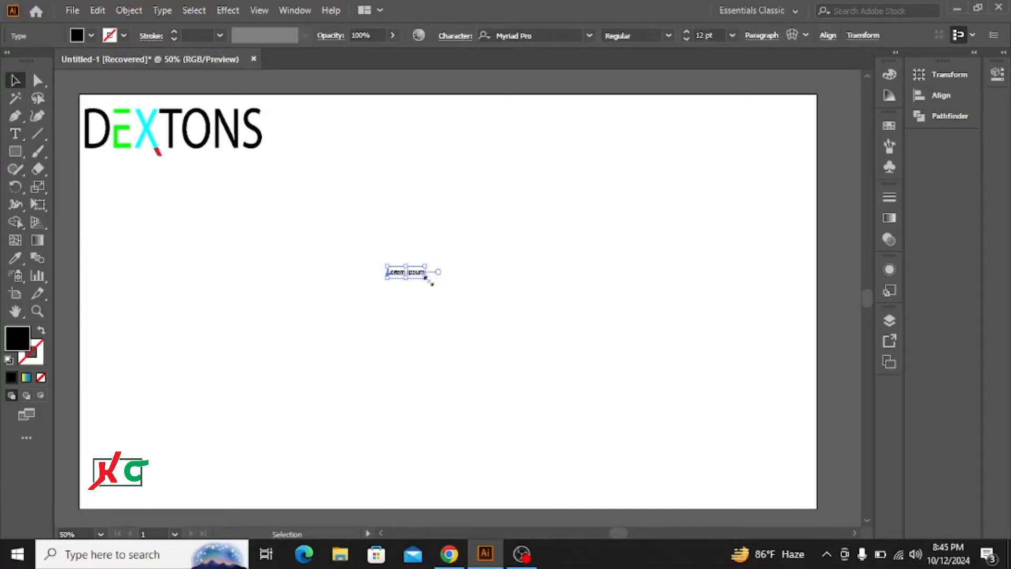
pyautogui.moveTo(428, 279); pyautogui.dragTo(535, 349)
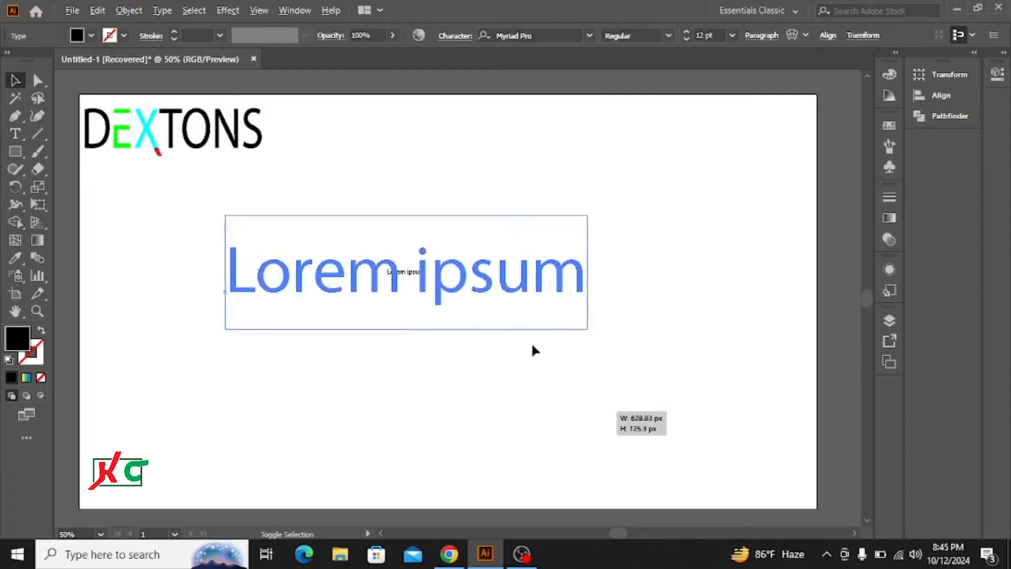
# Replace the placeholder text with DEXTONS
pyautogui.doubleClick(530, 279)
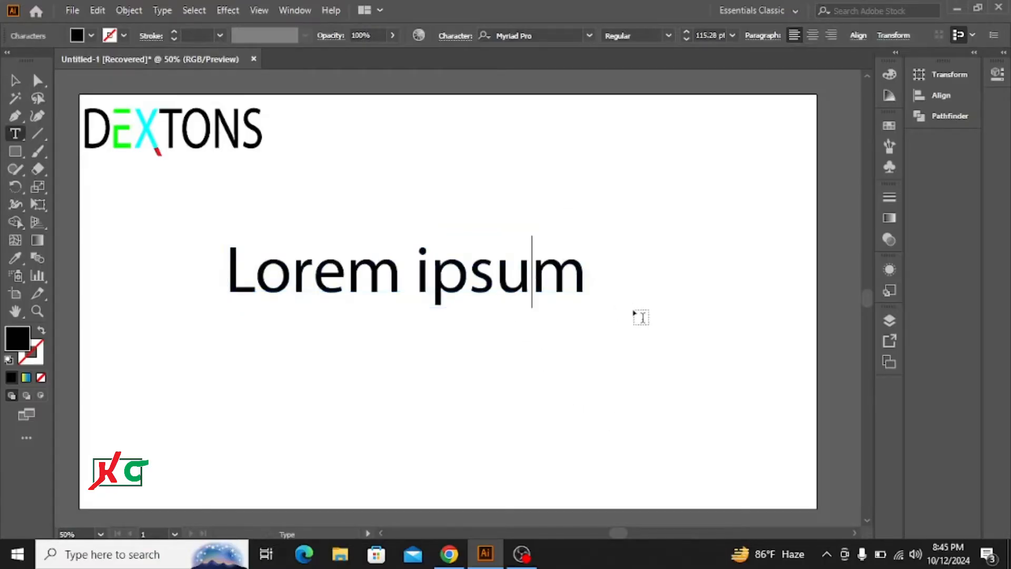
pyautogui.press('Right')
pyautogui.press('BackSpace')
pyautogui.press('BackSpace')
pyautogui.press('BackSpace')
pyautogui.press('BackSpace')
pyautogui.press('BackSpace')
pyautogui.press('BackSpace')
pyautogui.press('BackSpace')
pyautogui.press('BackSpace')
pyautogui.press('BackSpace')
pyautogui.press('BackSpace')
pyautogui.press('BackSpace')
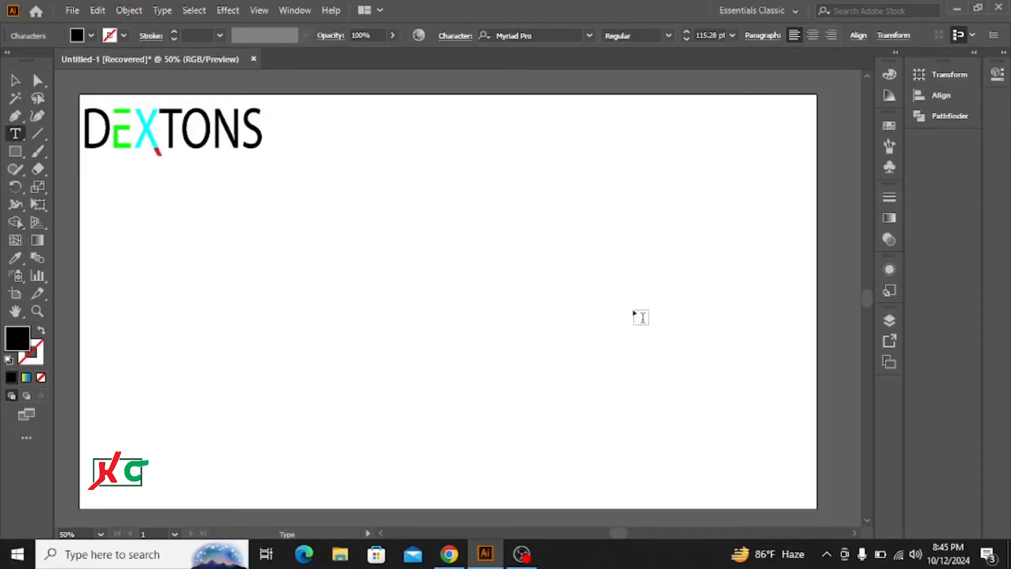
pyautogui.write('DE')
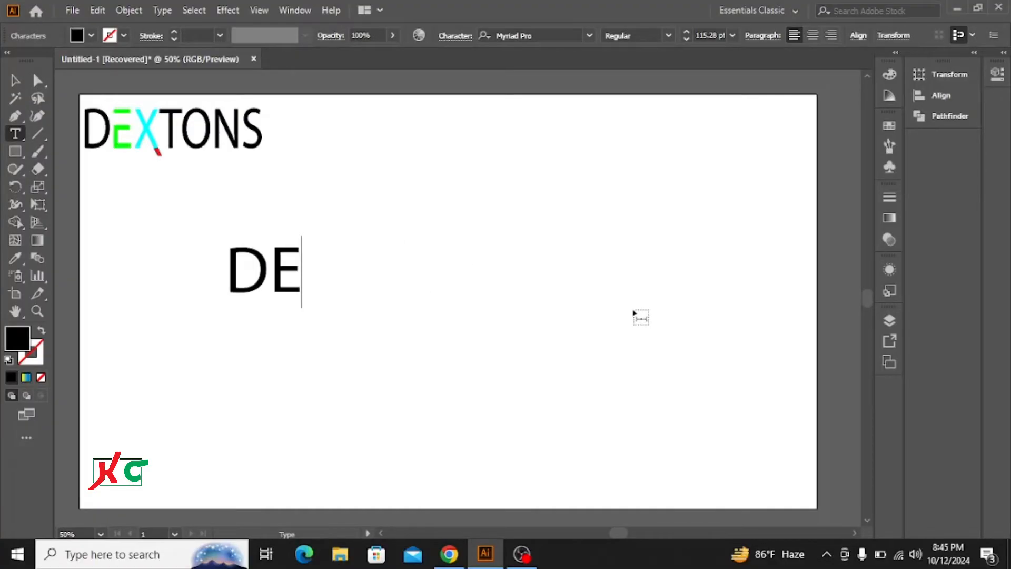
pyautogui.write('XT')
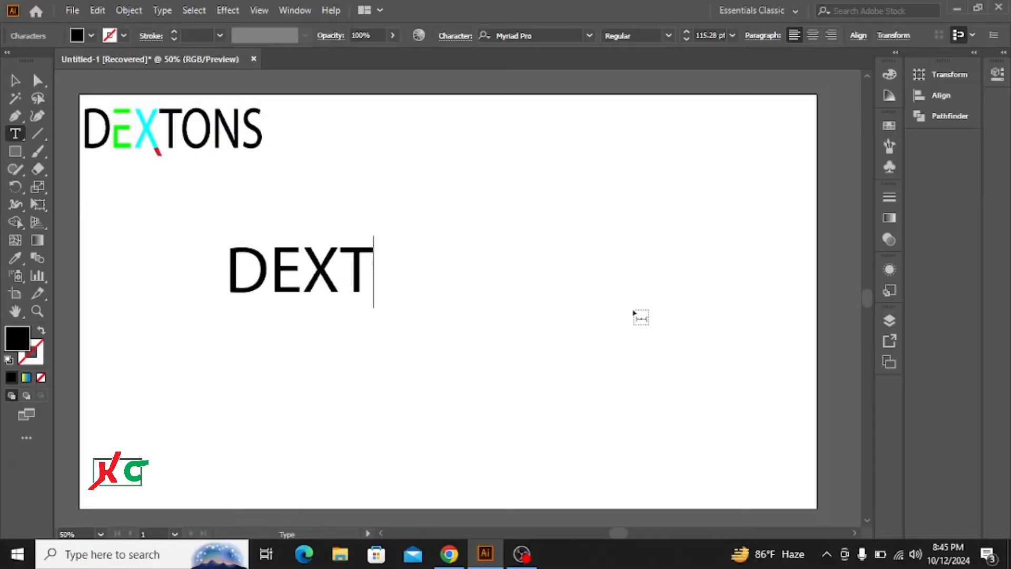
pyautogui.write('ONS')
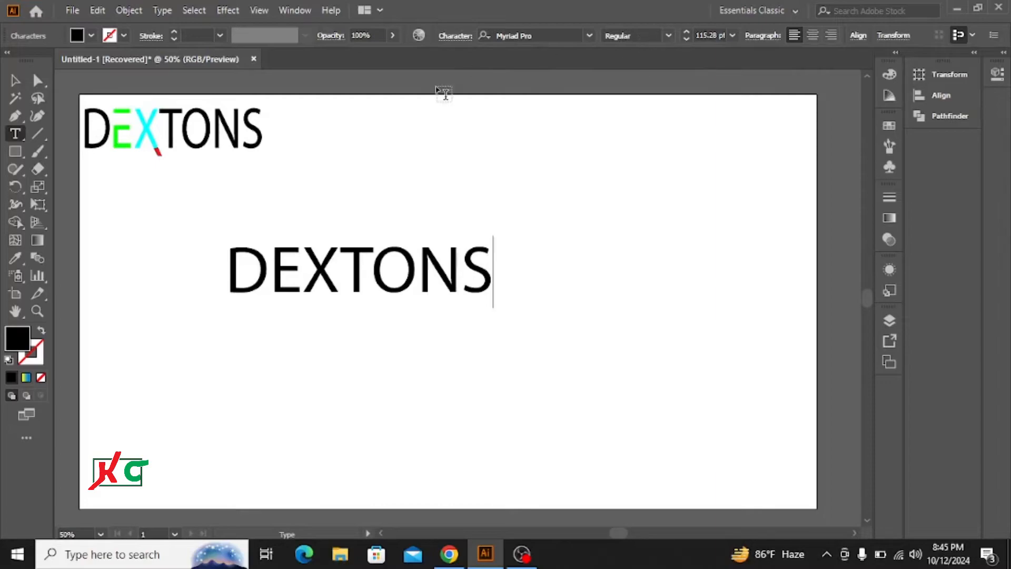
# Enlarge the DEXTONS text to about 246 pt and centre it on the artboard
pyautogui.click(19, 85)
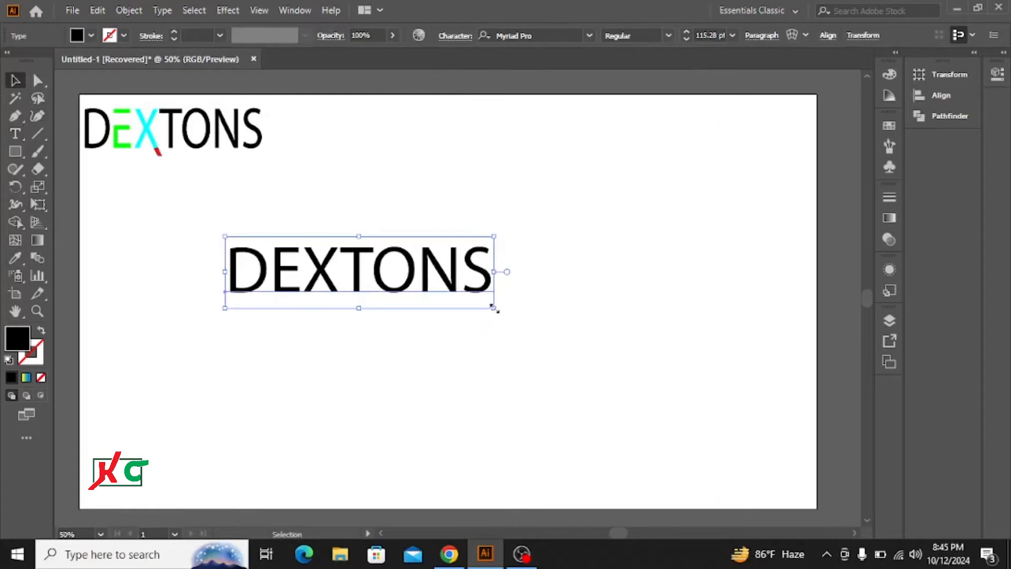
pyautogui.moveTo(493, 307); pyautogui.dragTo(593, 398)
pyautogui.moveTo(395, 255); pyautogui.dragTo(474, 271)
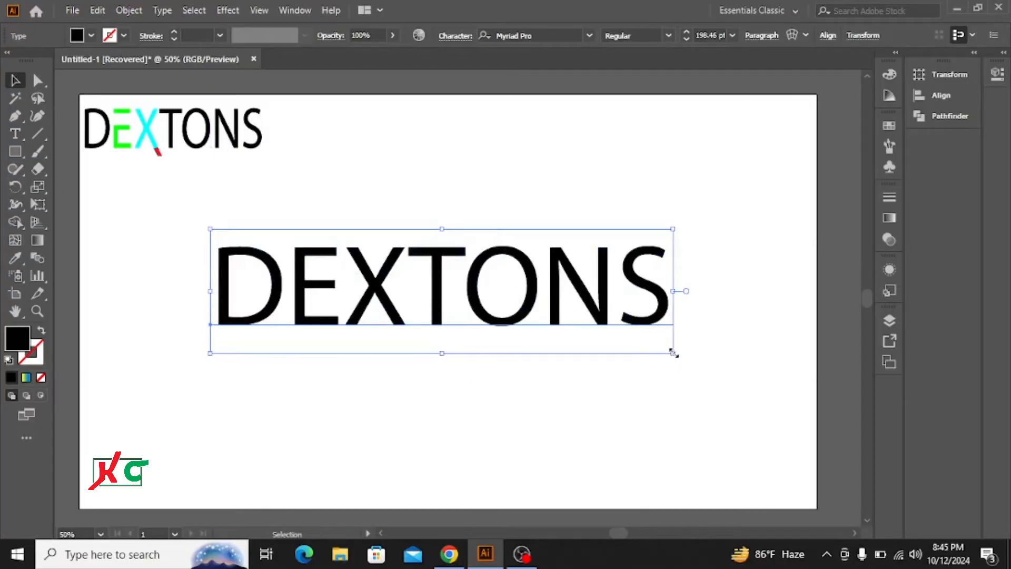
pyautogui.moveTo(674, 353); pyautogui.dragTo(716, 402)
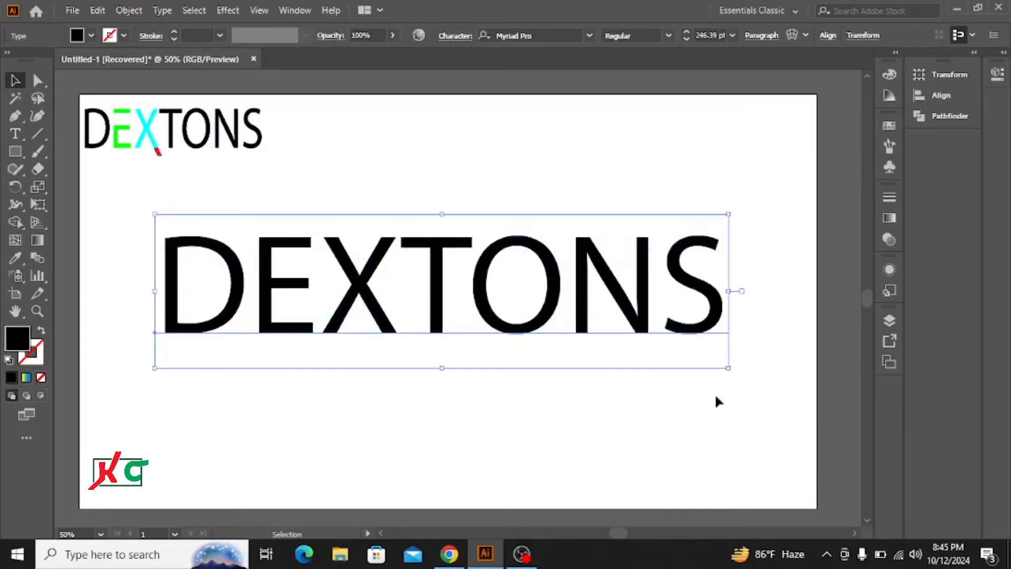
pyautogui.click(553, 166)
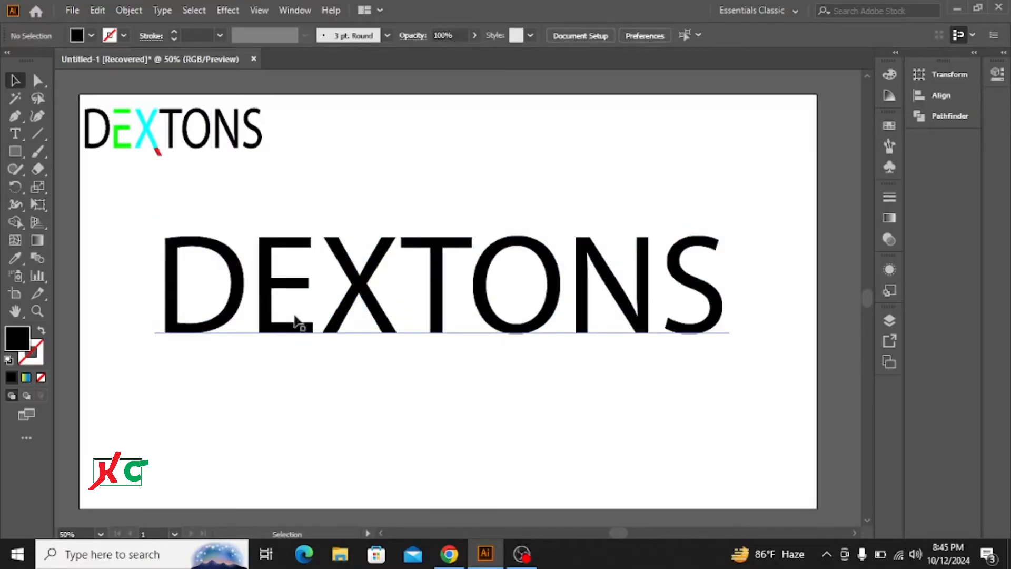
# Move the DEXTONS text slightly lower on the artboard
pyautogui.moveTo(163, 219); pyautogui.dragTo(344, 315)
pyautogui.moveTo(551, 377); pyautogui.dragTo(364, 300)
pyautogui.click(485, 193)
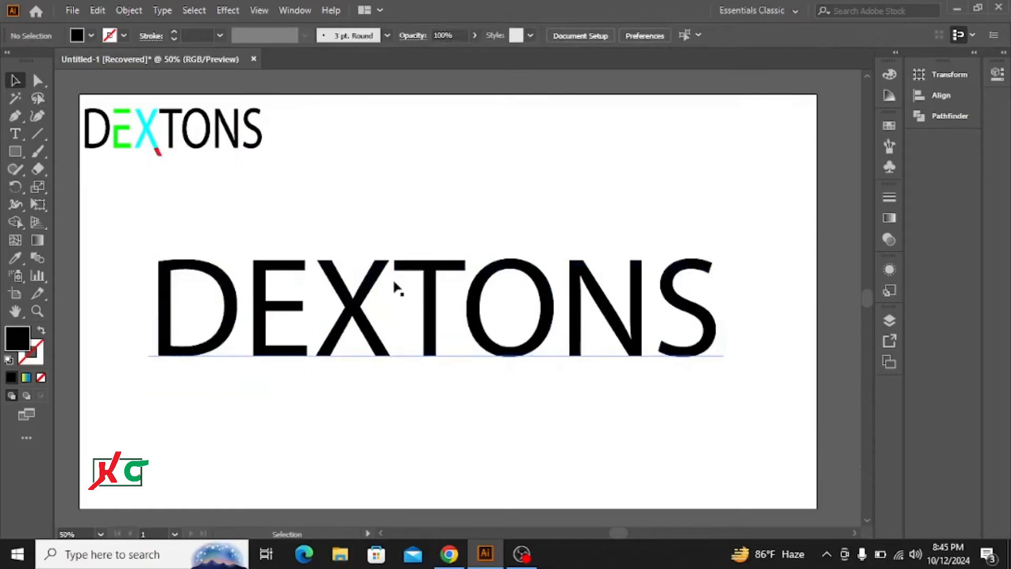
# Expand the DEXTONS text into outlined shapes
pyautogui.click(371, 288)
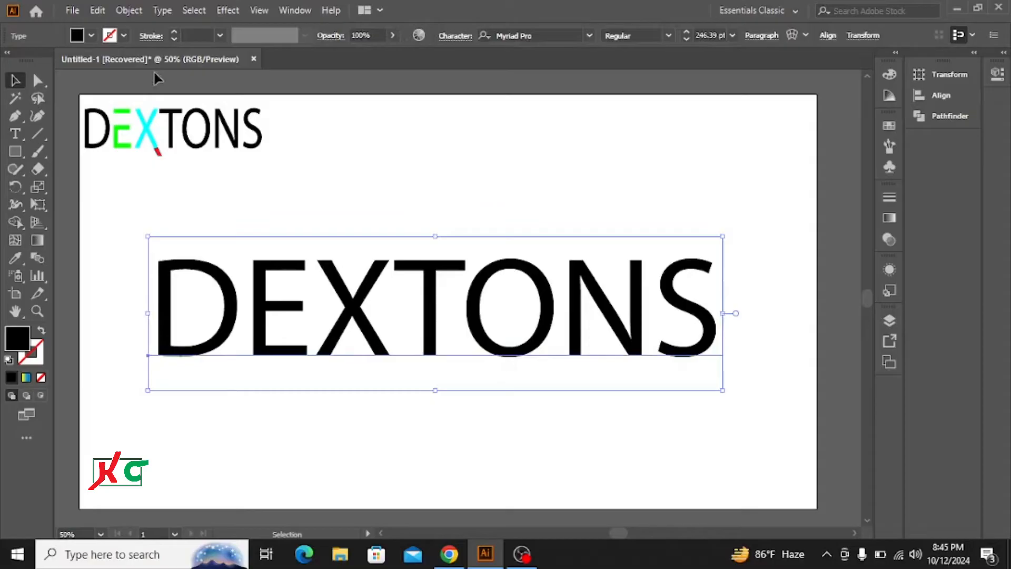
pyautogui.click(128, 10)
pyautogui.click(196, 182)
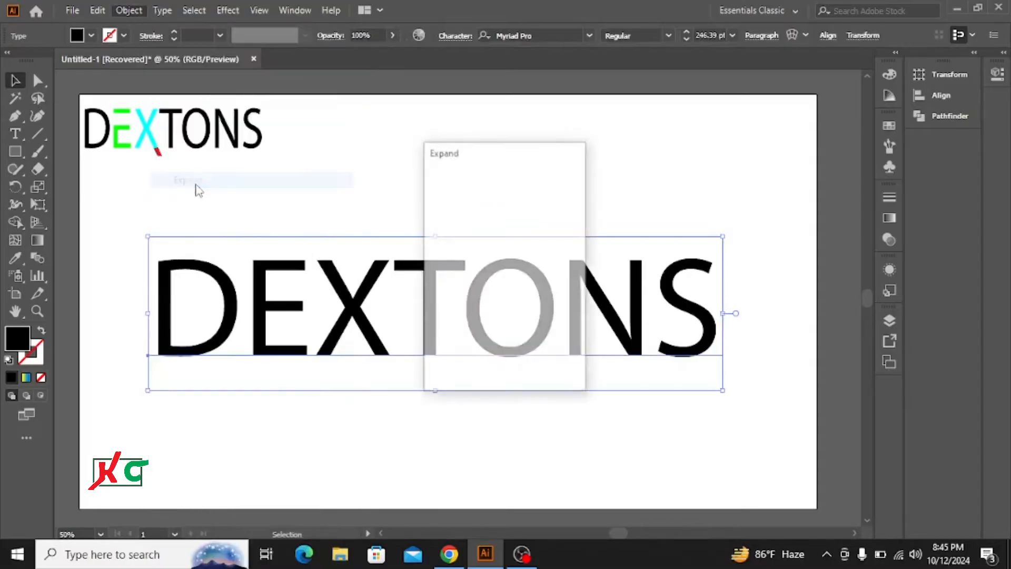
pyautogui.click(435, 360)
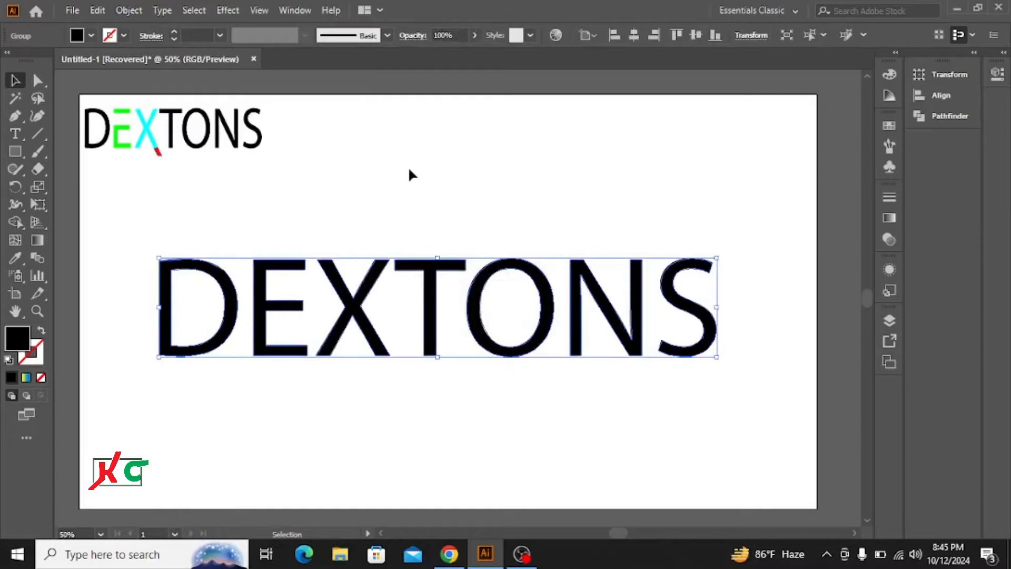
pyautogui.click(410, 182)
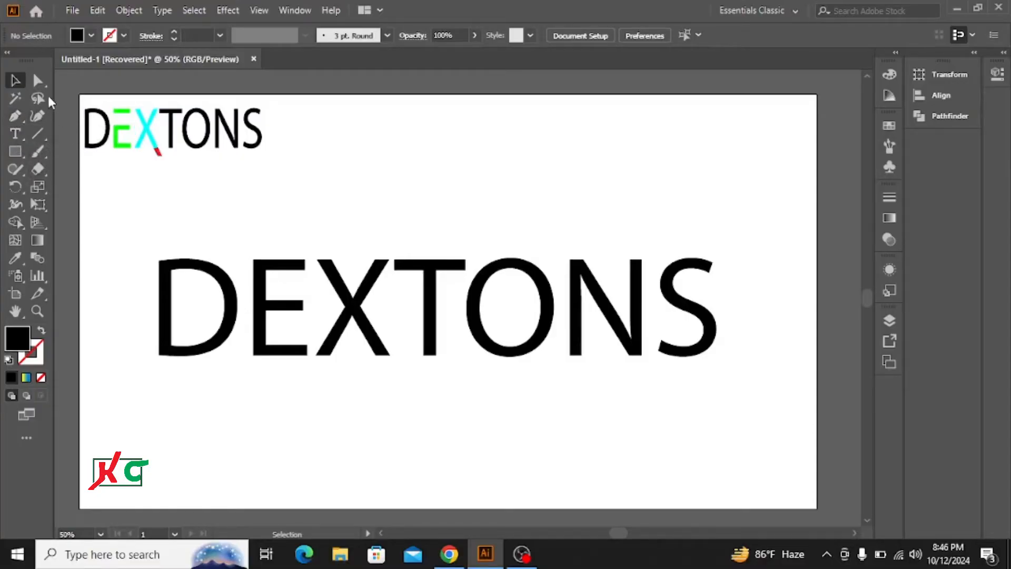
# Extend the lower-right leg of the X downward below the baseline
pyautogui.click(38, 80)
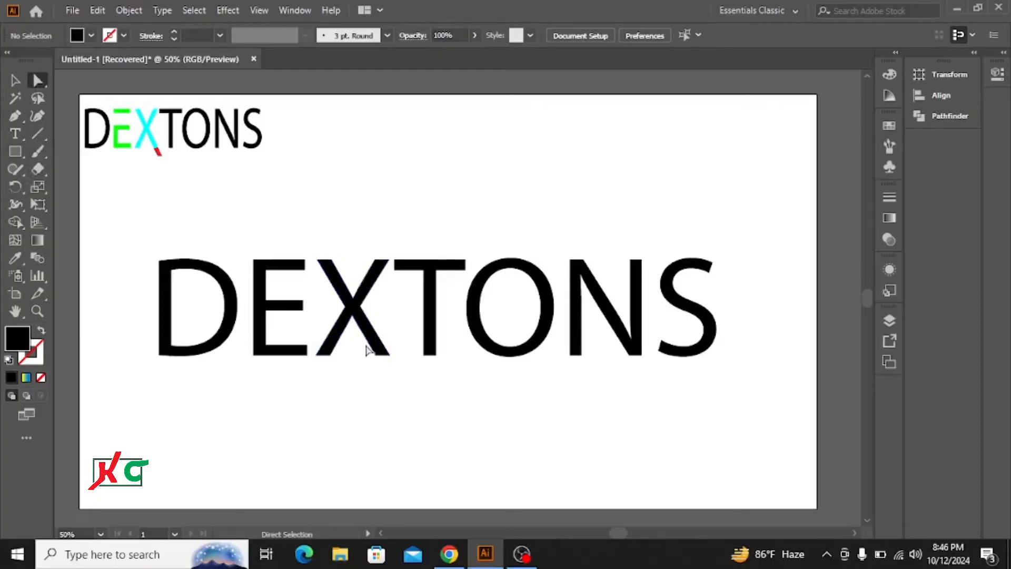
pyautogui.moveTo(366, 347); pyautogui.dragTo(398, 382)
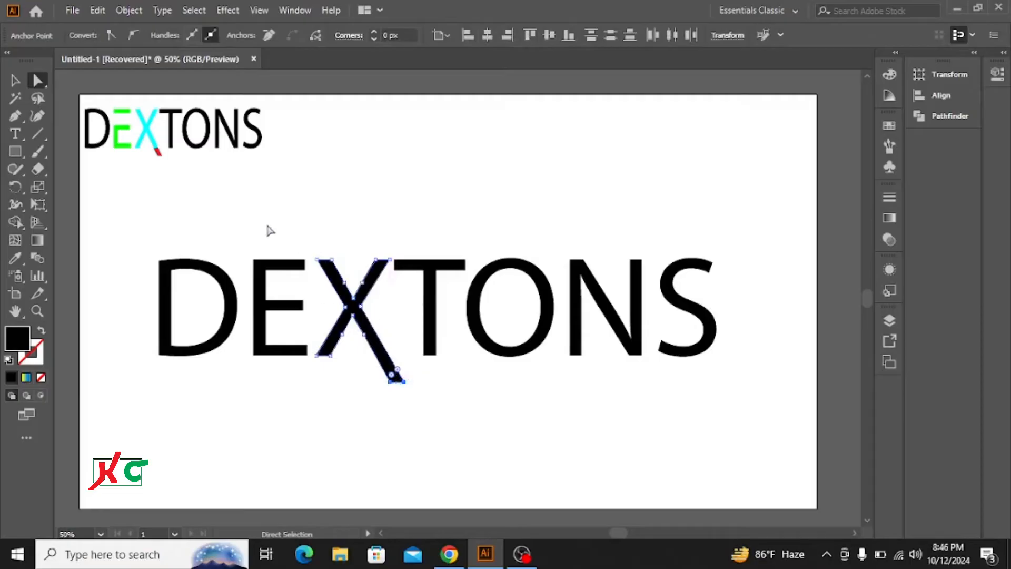
pyautogui.click(15, 80)
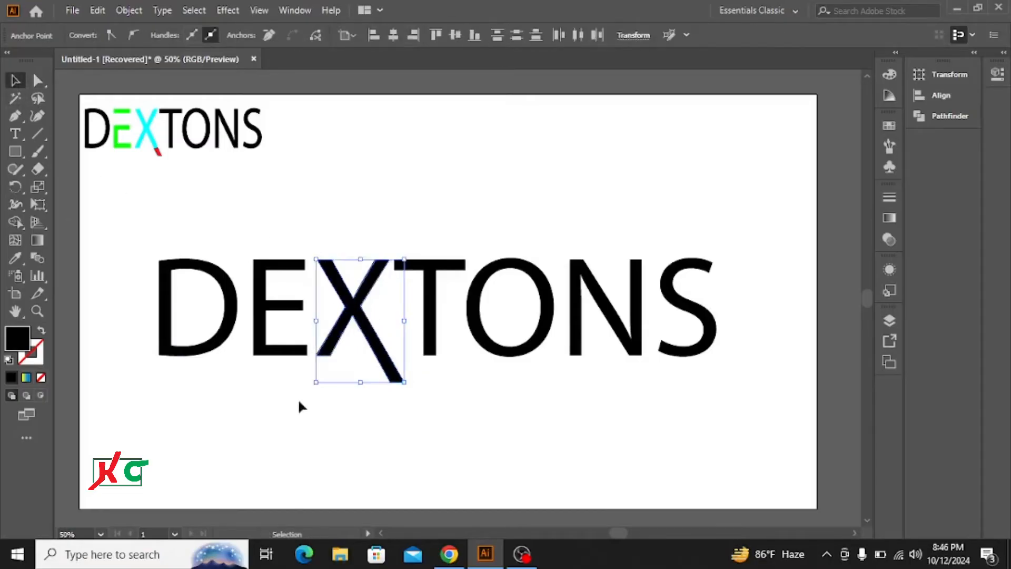
pyautogui.click(361, 413)
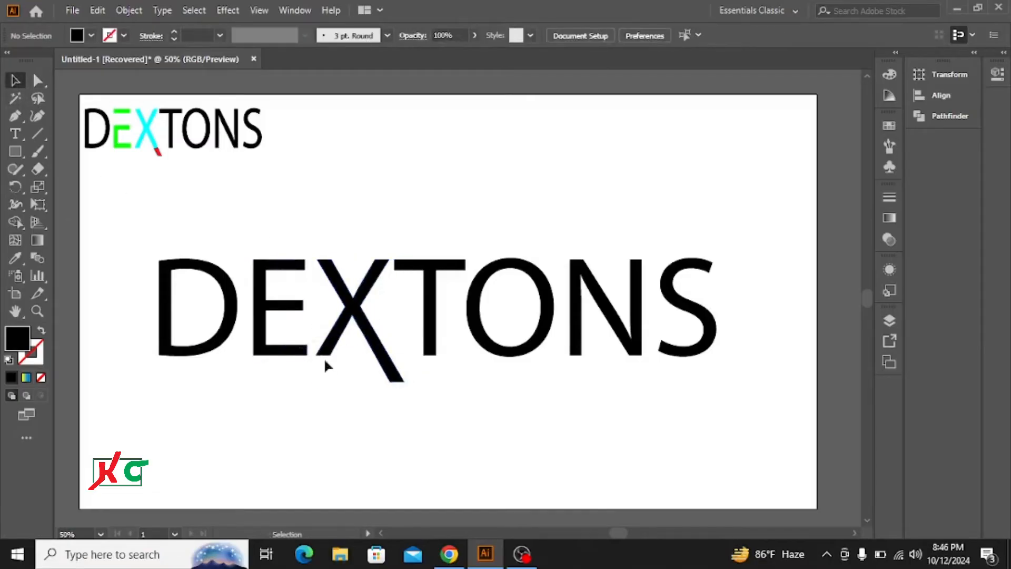
# Cut the X's extended leg at the baseline with the Pen tool so the tail becomes a separate piece
pyautogui.click(14, 115)
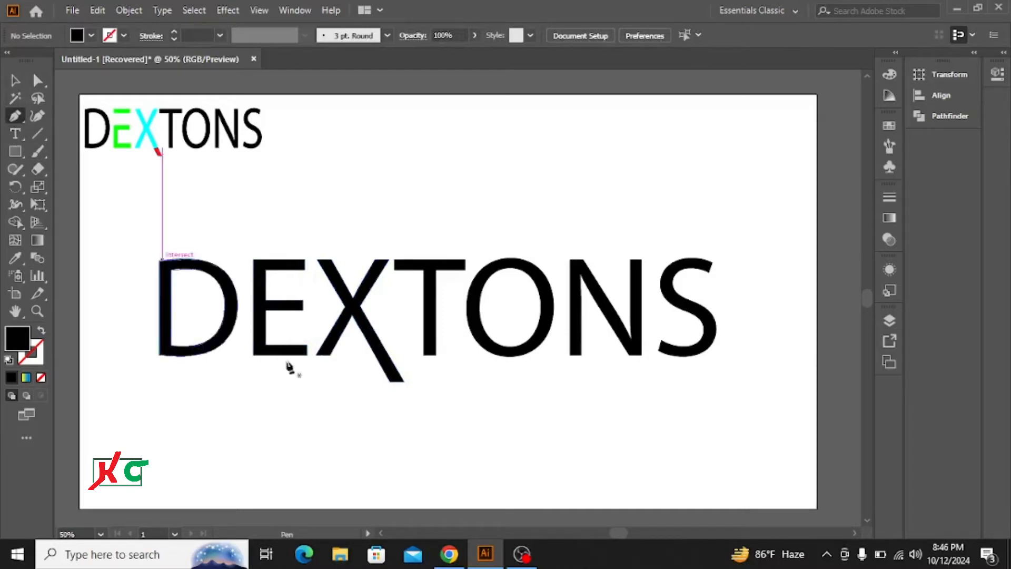
pyautogui.click(377, 354)
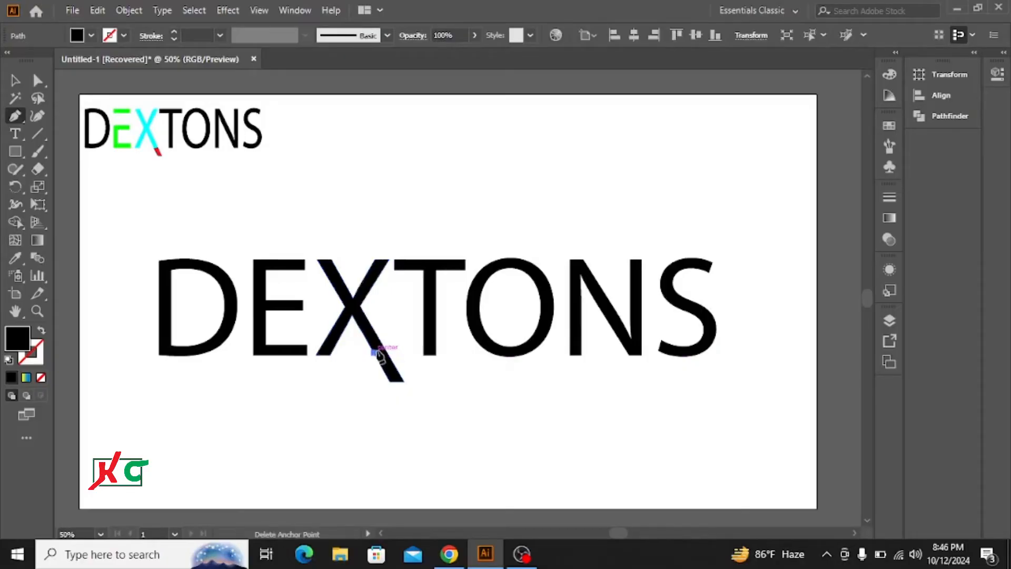
pyautogui.moveTo(378, 353)
pyautogui.mouseDown()
pyautogui.moveTo(405, 388)
pyautogui.moveTo(394, 389)
pyautogui.moveTo(372, 351)
pyautogui.mouseUp()
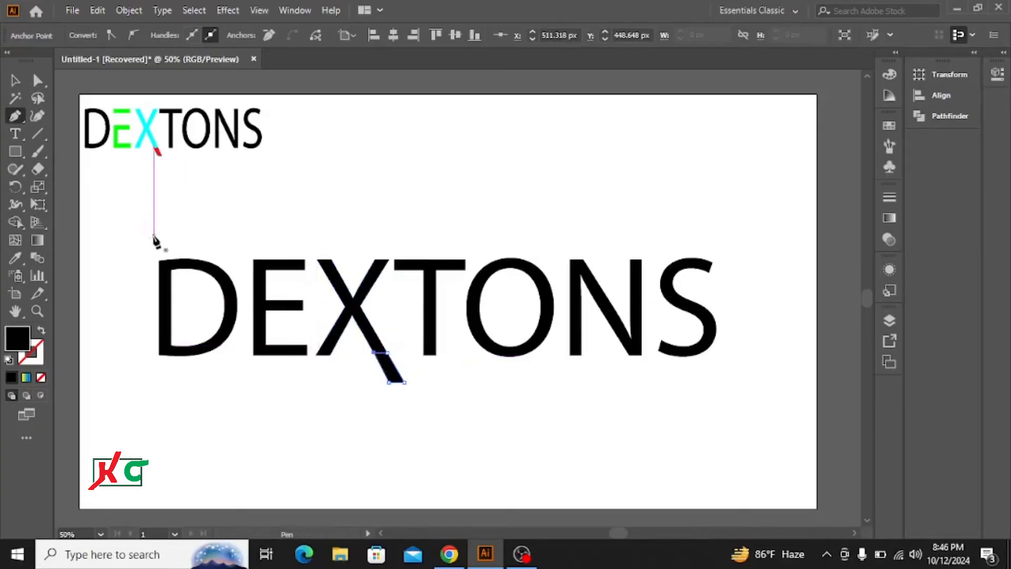
pyautogui.press('v')
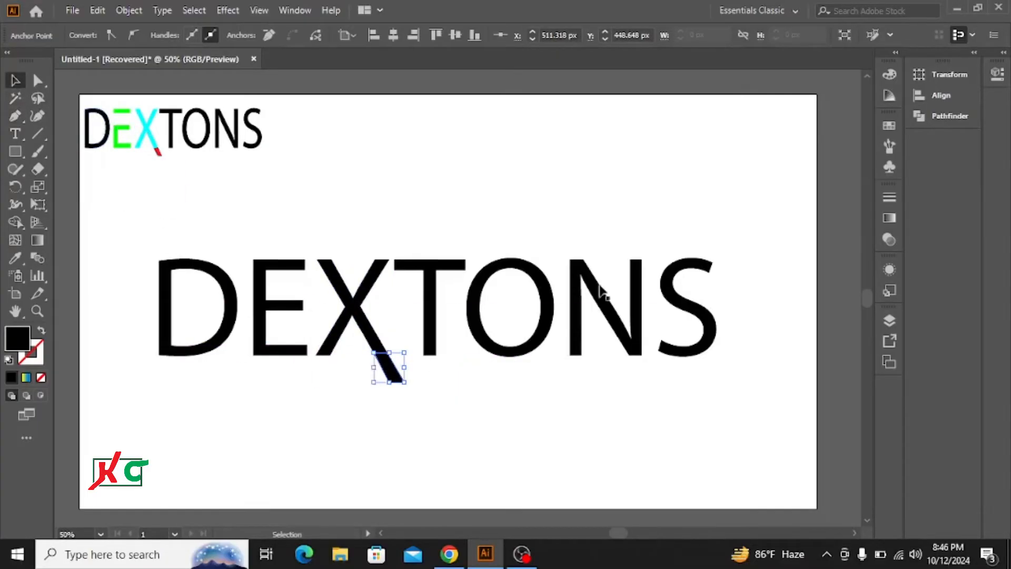
# Fill the separated tail piece of the X with red
pyautogui.click(889, 130)
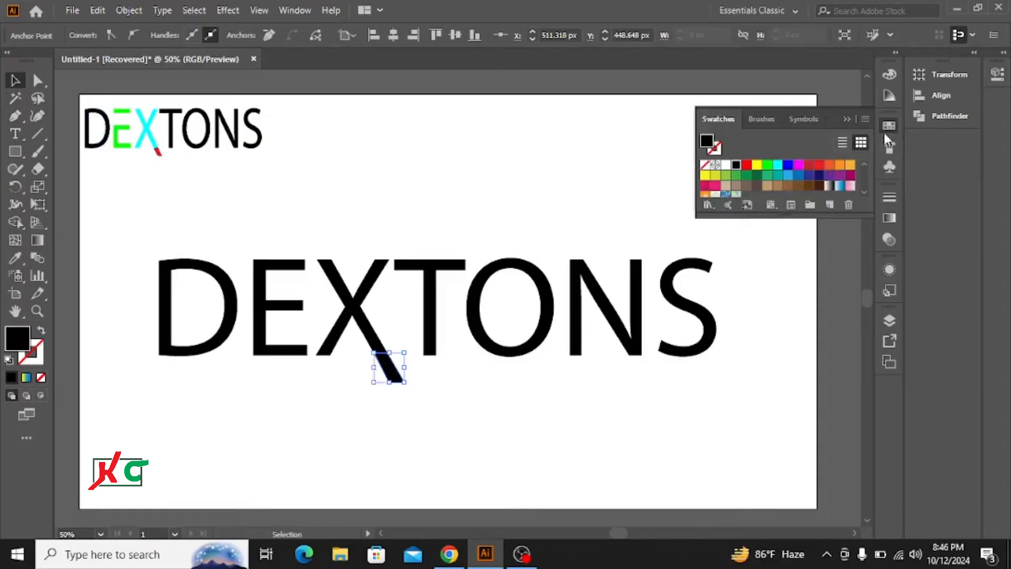
pyautogui.click(819, 165)
pyautogui.click(847, 120)
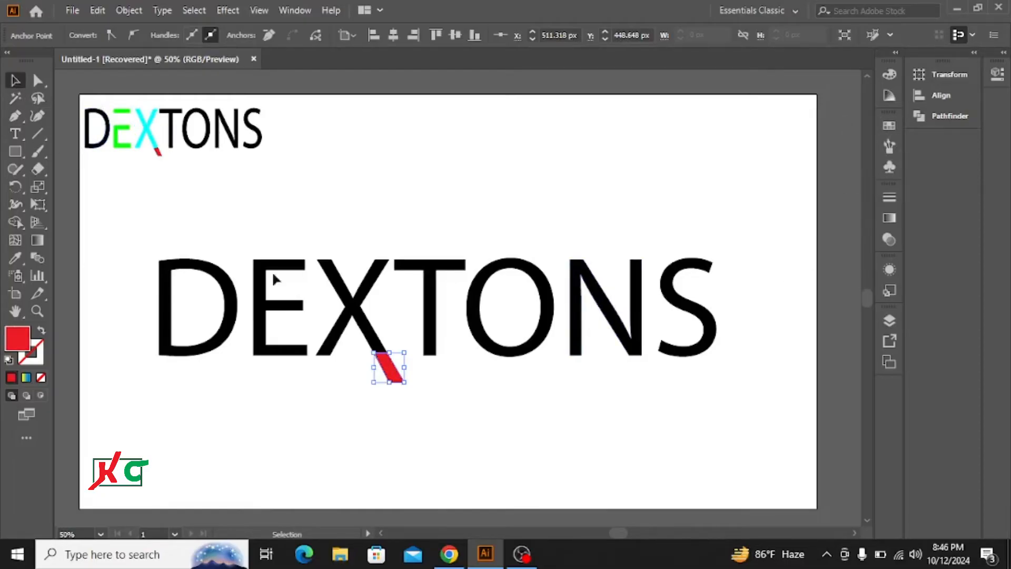
pyautogui.click(387, 215)
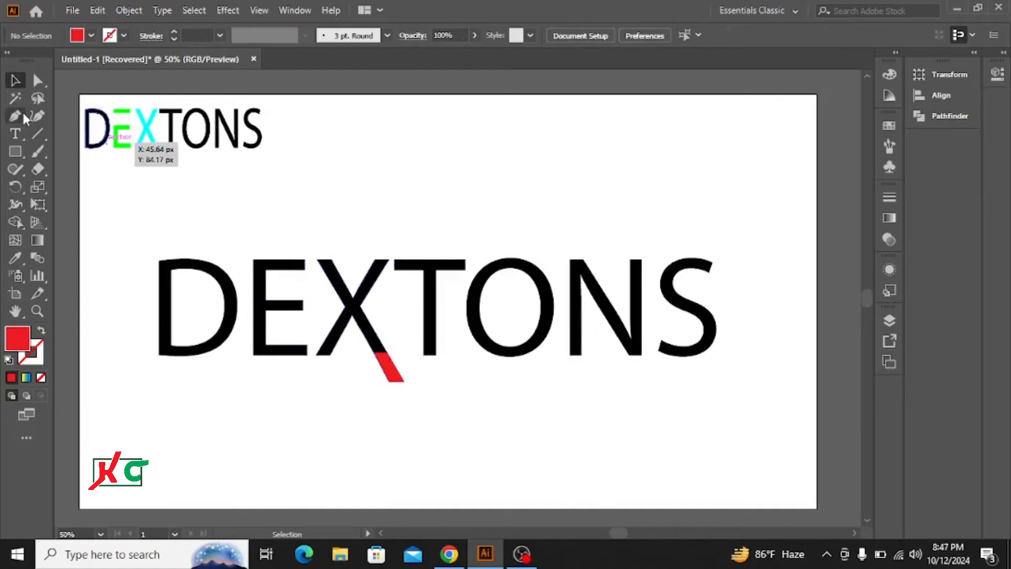
# Ungroup the outlined DEXTONS letters
pyautogui.click(262, 287)
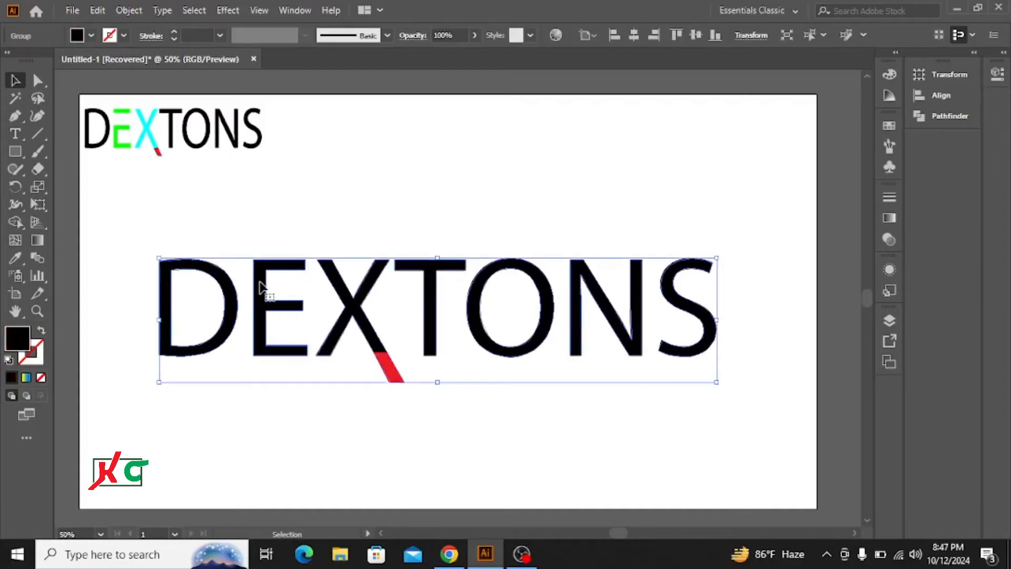
pyautogui.rightClick(261, 288)
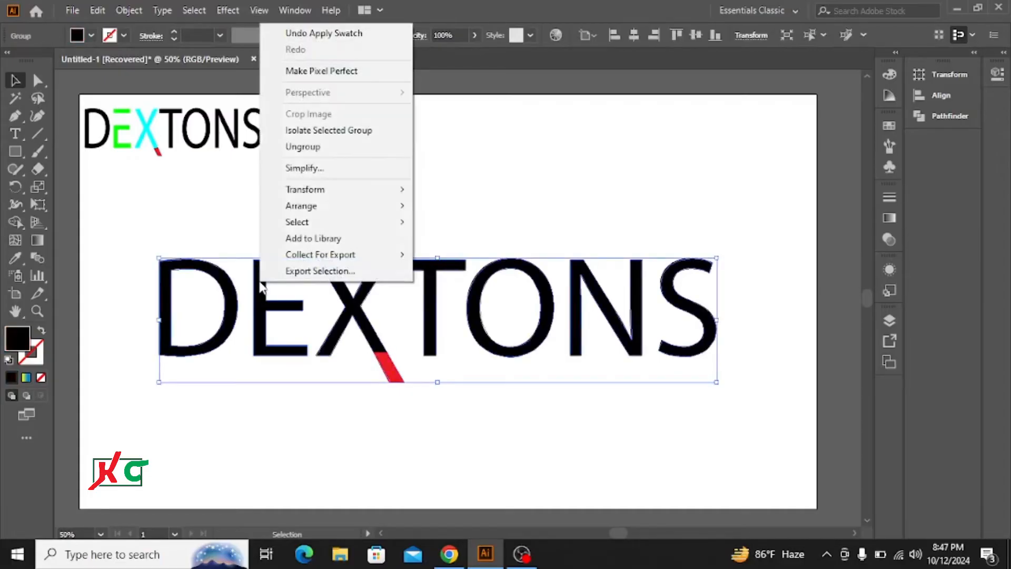
pyautogui.click(316, 146)
pyautogui.click(313, 228)
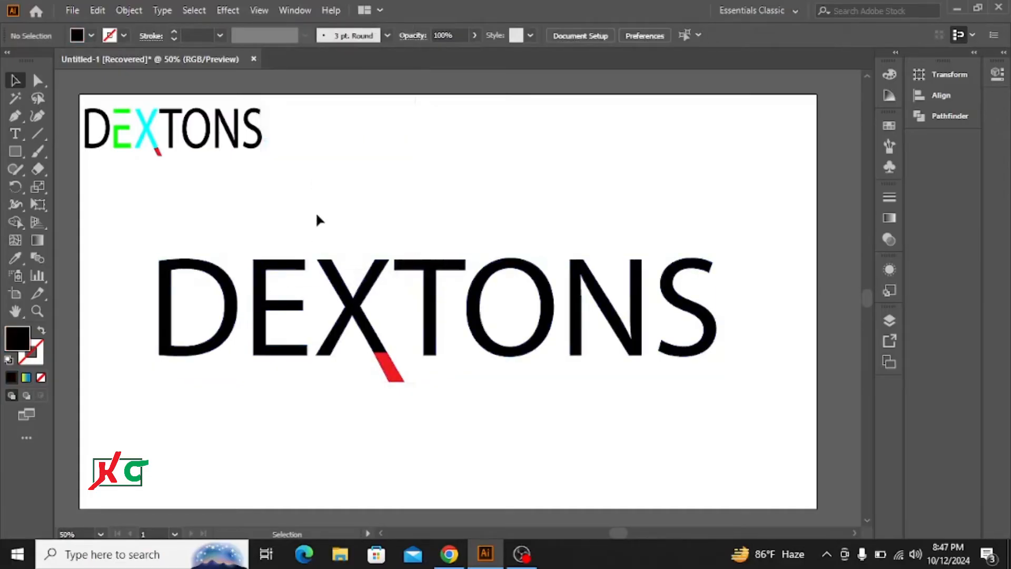
# Drag the upper-left stem anchors of the E leftward with Direct Selection so a piece overlaps into the D
pyautogui.click(262, 287)
pyautogui.click(292, 194)
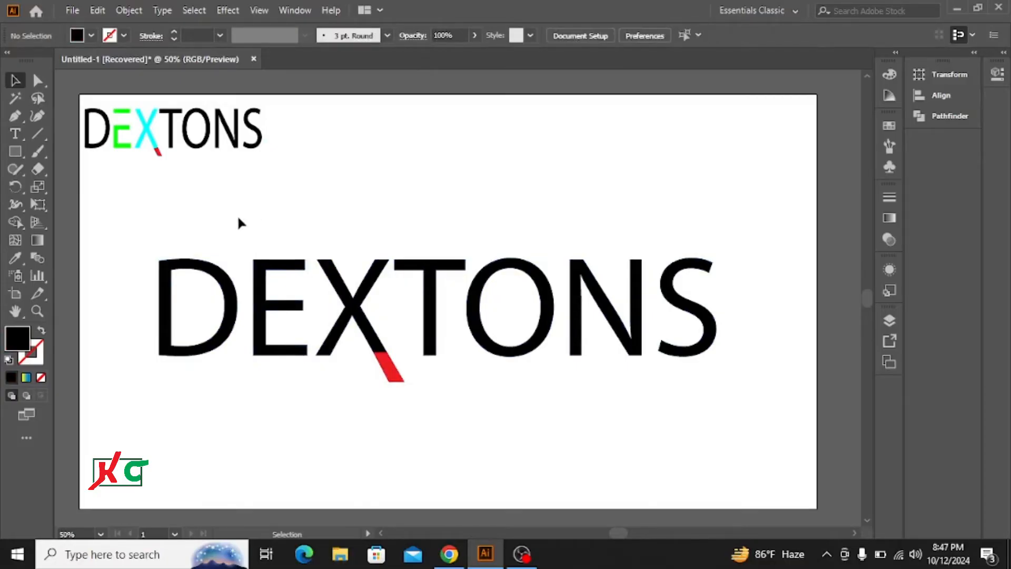
pyautogui.click(38, 80)
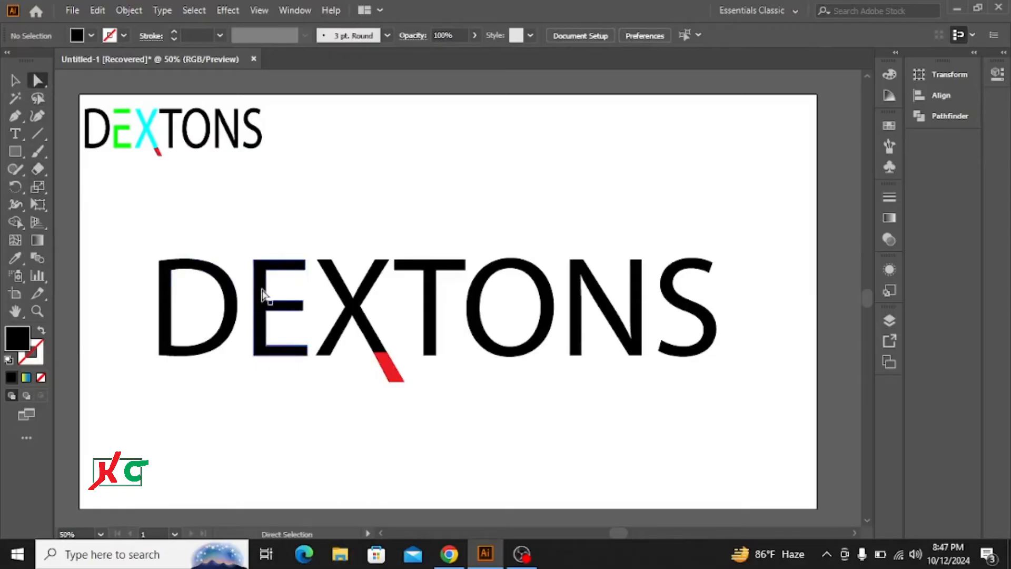
pyautogui.moveTo(265, 270); pyautogui.dragTo(266, 274)
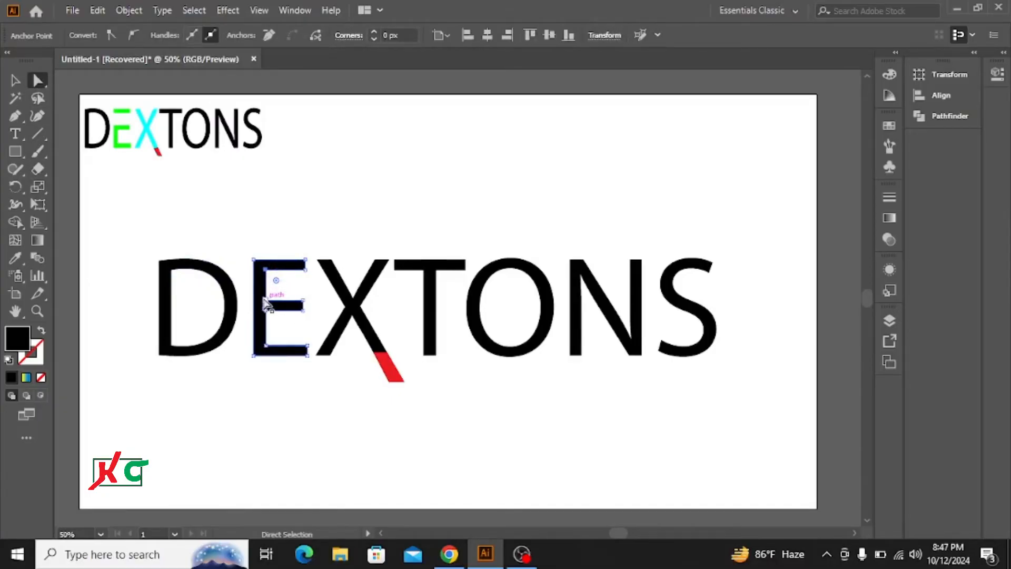
pyautogui.keyDown('shift'); pyautogui.click(264, 299); pyautogui.keyUp('shift')
pyautogui.moveTo(266, 292); pyautogui.dragTo(208, 290)
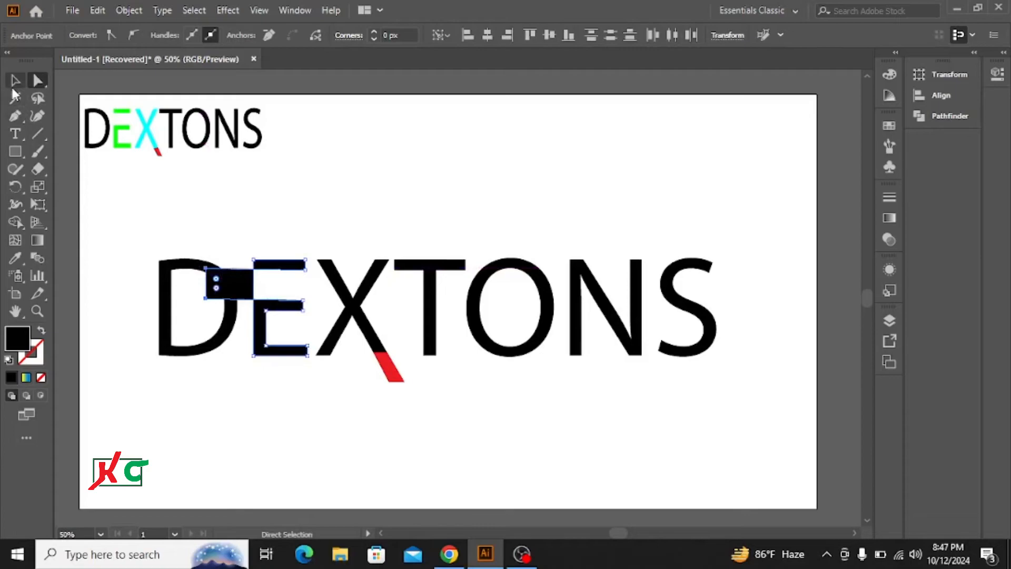
# Remove the overlapping piece with the Shape Builder tool, cutting a gap into the E's upper stem
pyautogui.click(15, 81)
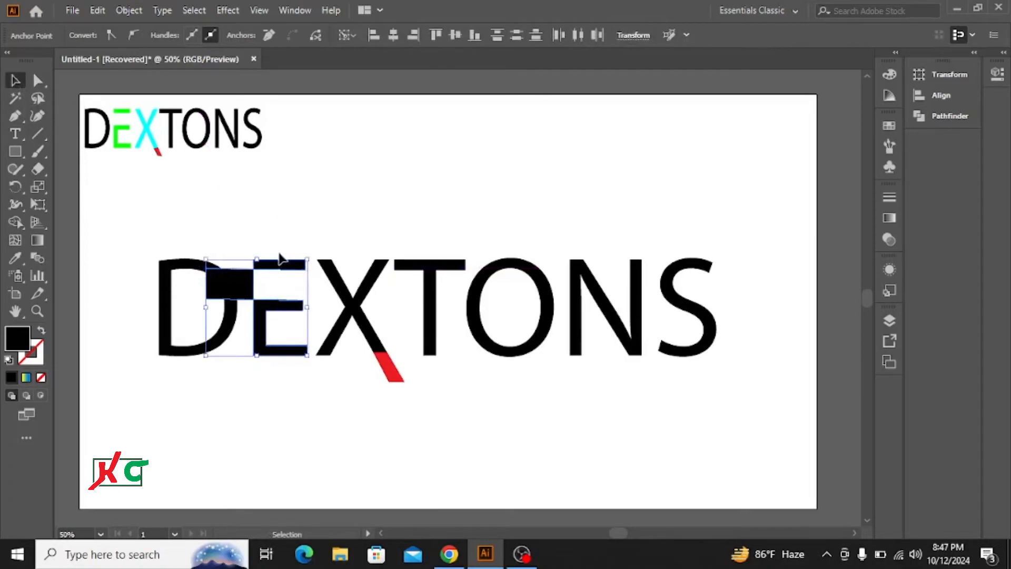
pyautogui.click(16, 221)
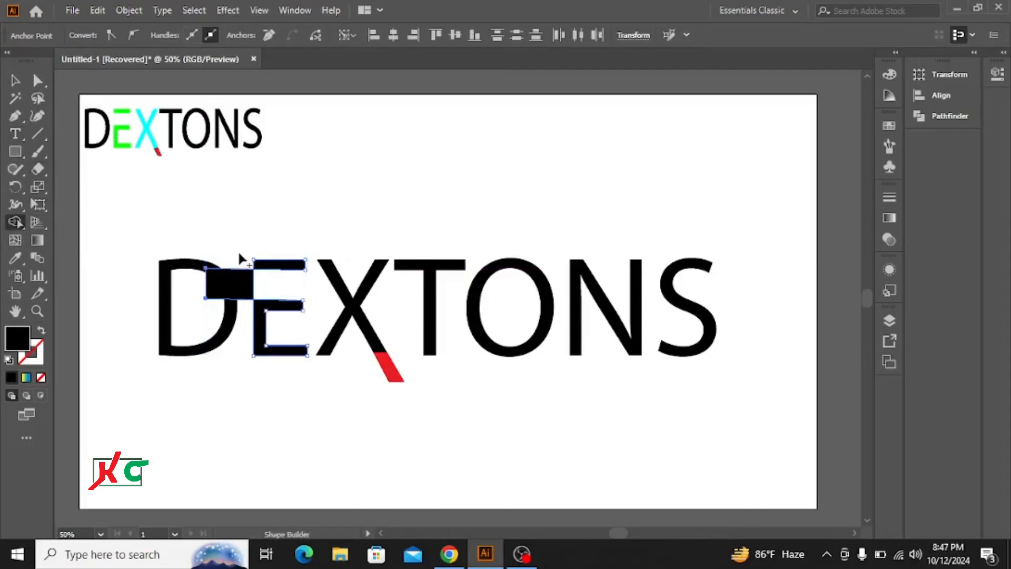
pyautogui.keyDown('alt'); pyautogui.click(244, 288); pyautogui.keyUp('alt')
pyautogui.press('v')
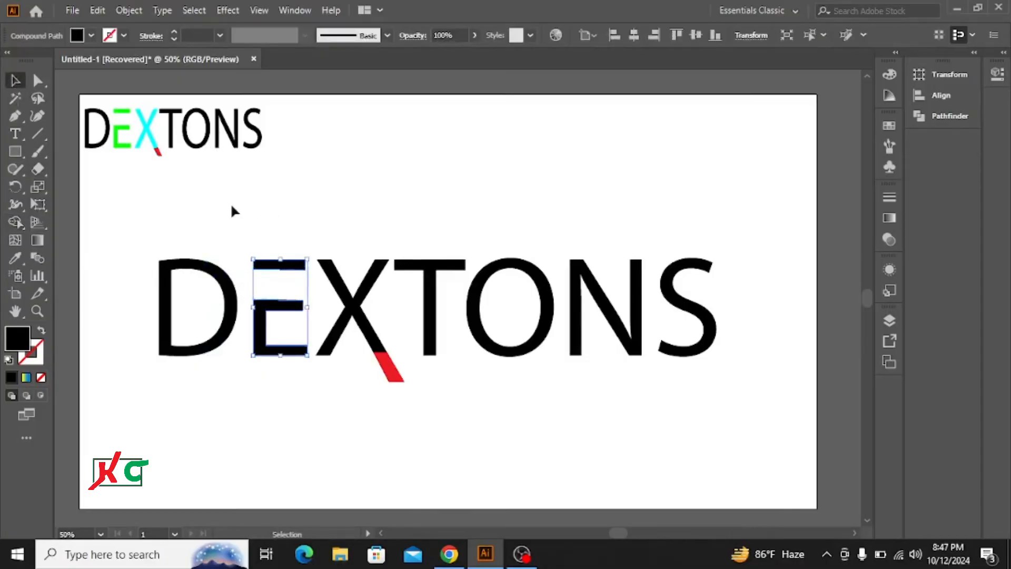
pyautogui.click(296, 213)
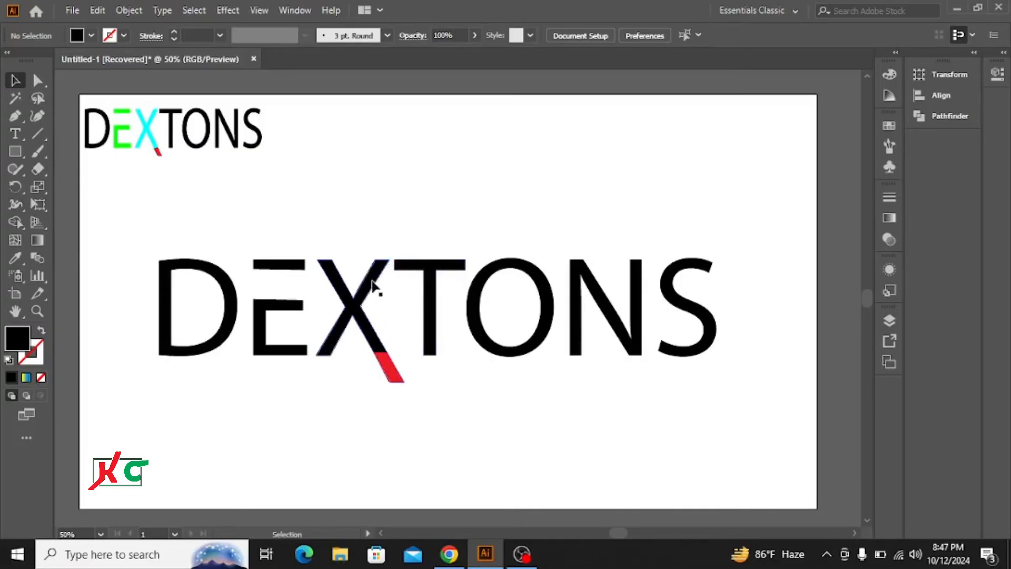
# Fill the reshaped E with green from the Swatches panel
pyautogui.click(264, 311)
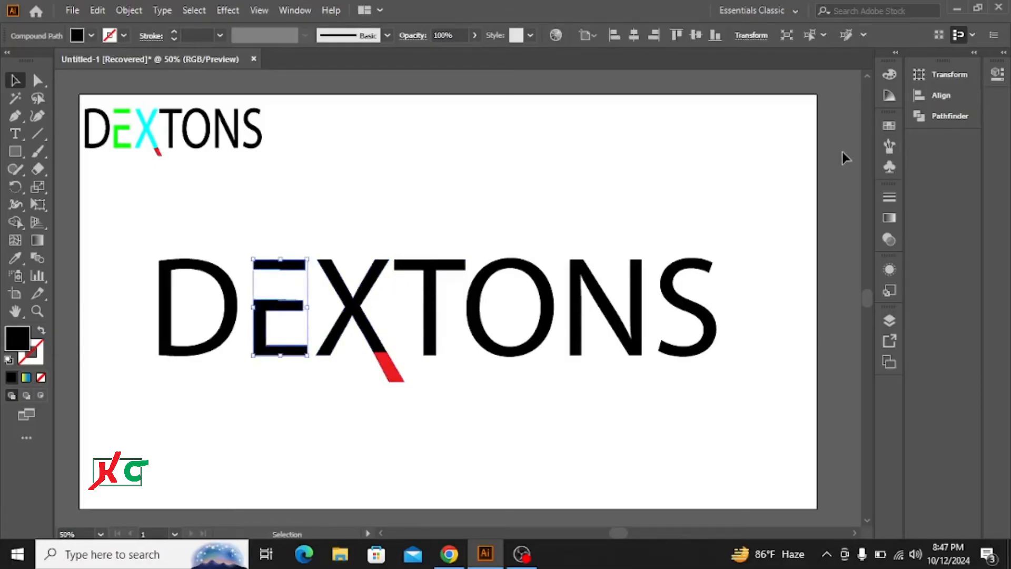
pyautogui.click(890, 127)
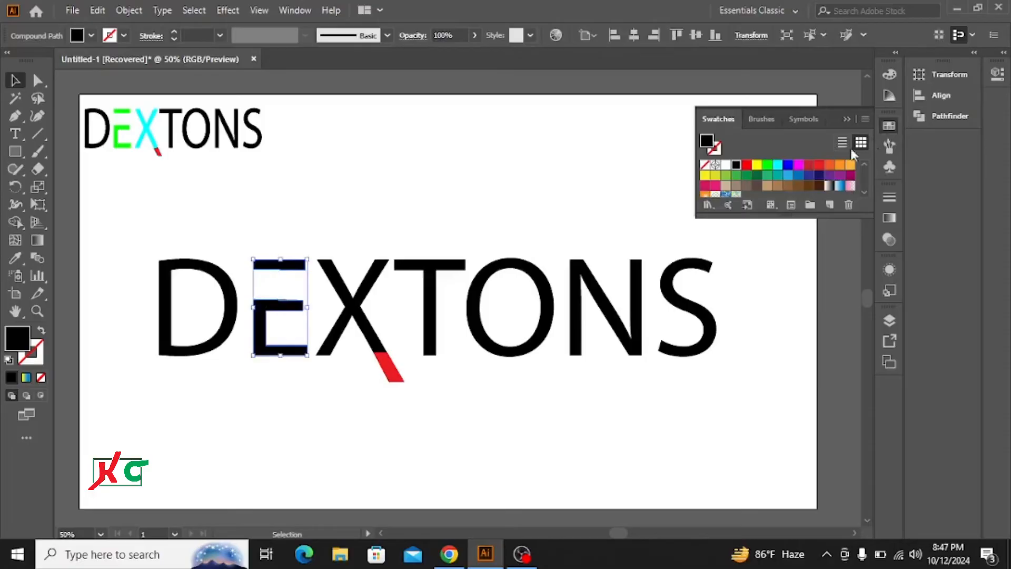
pyautogui.click(737, 177)
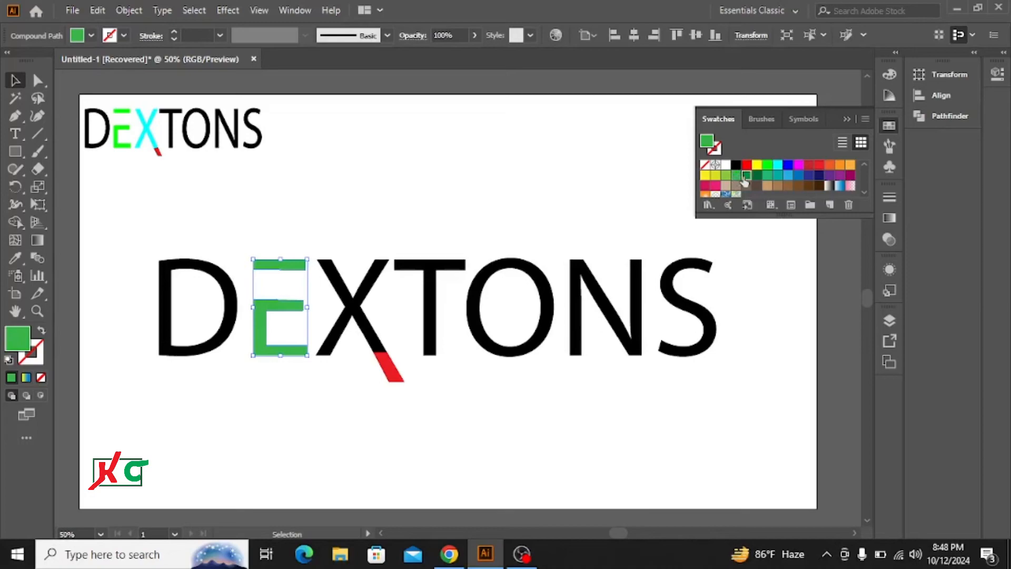
pyautogui.click(745, 177)
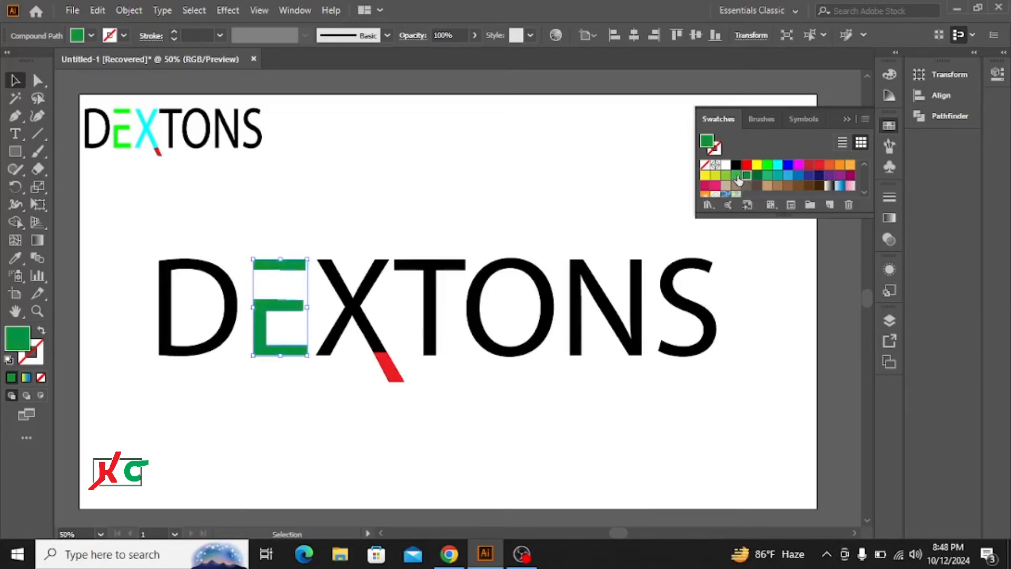
pyautogui.click(737, 177)
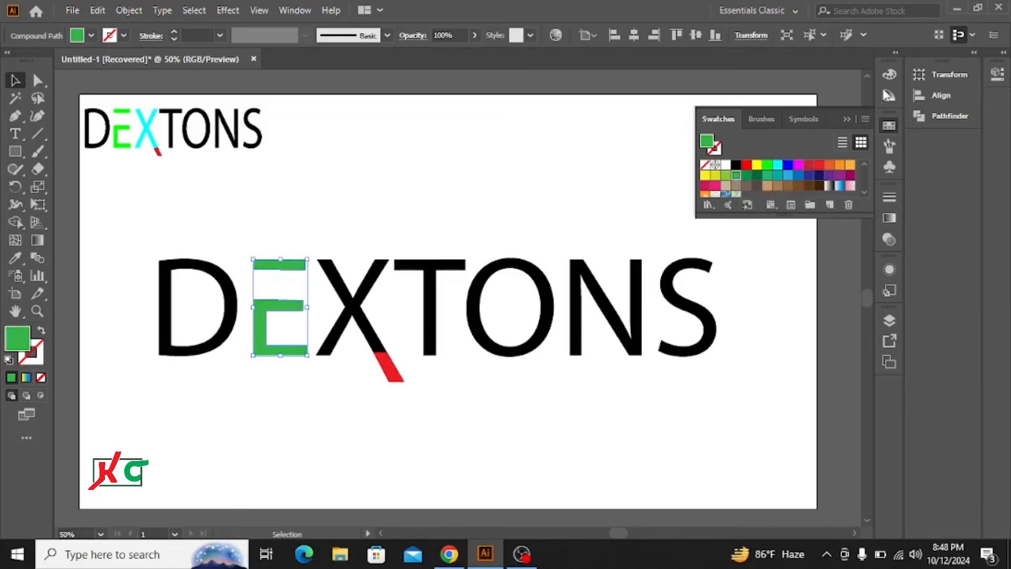
pyautogui.click(401, 226)
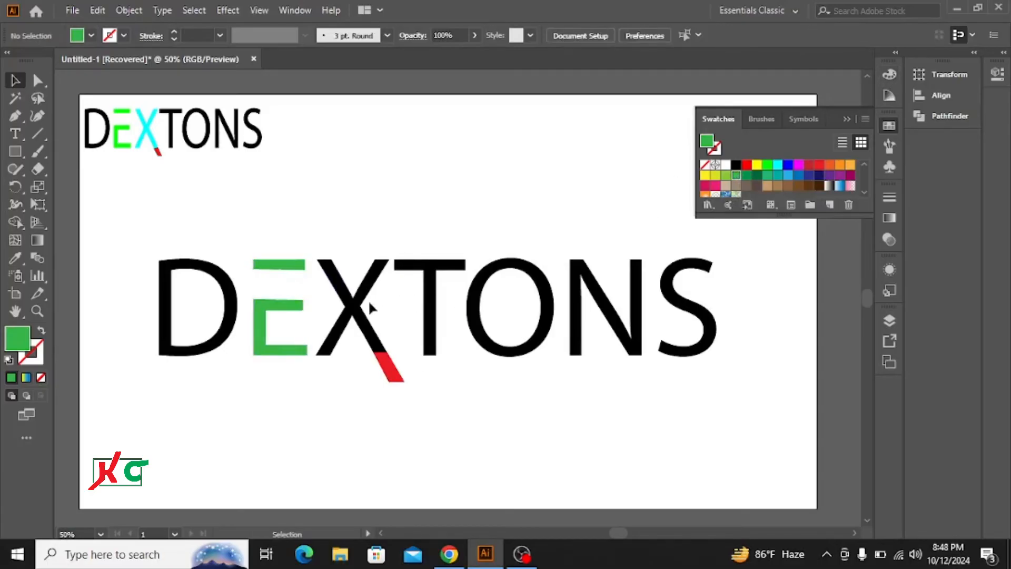
# Fill the X with cyan, leaving its red tail, and close the Swatches panel
pyautogui.click(364, 296)
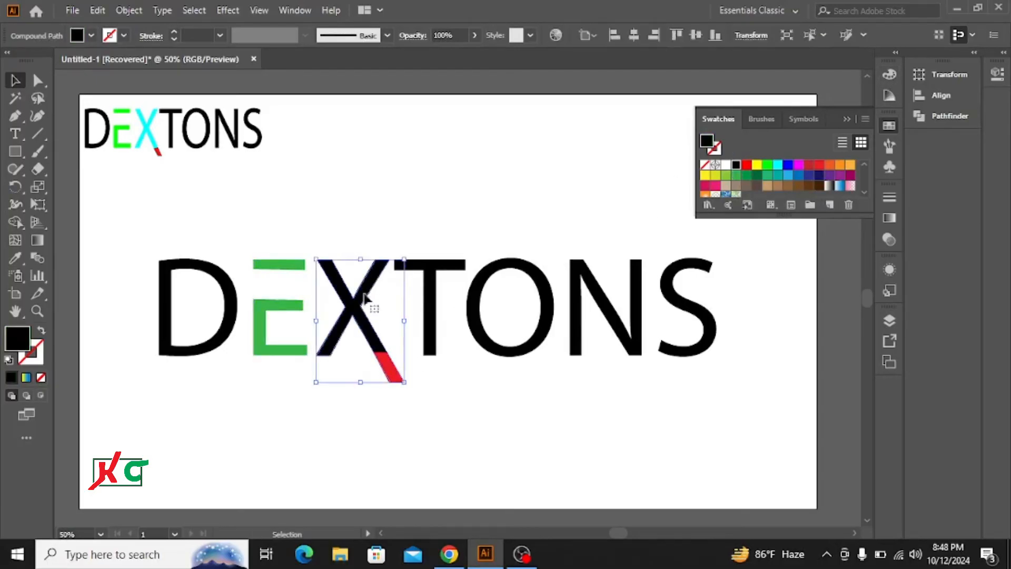
pyautogui.click(779, 167)
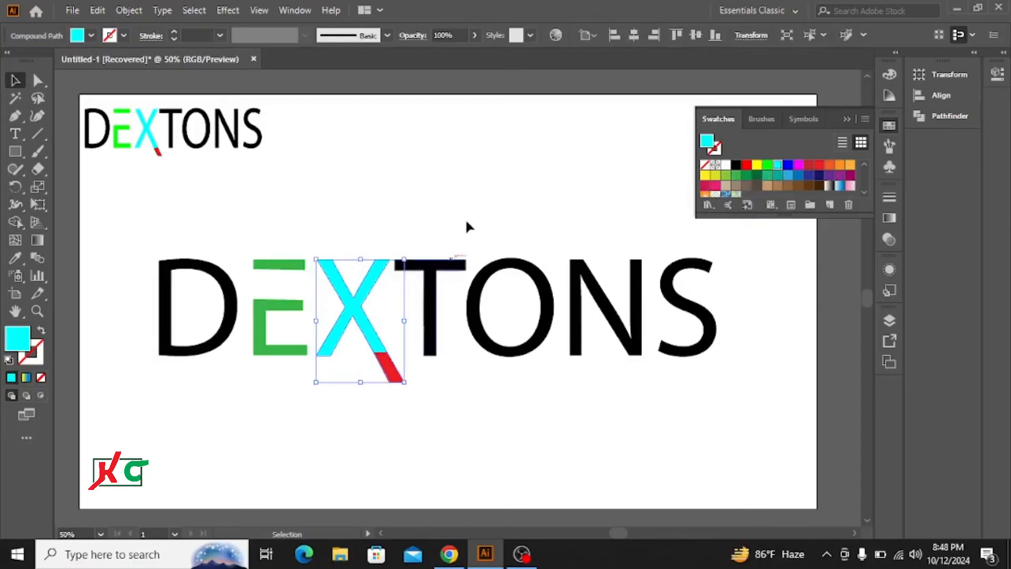
pyautogui.click(456, 186)
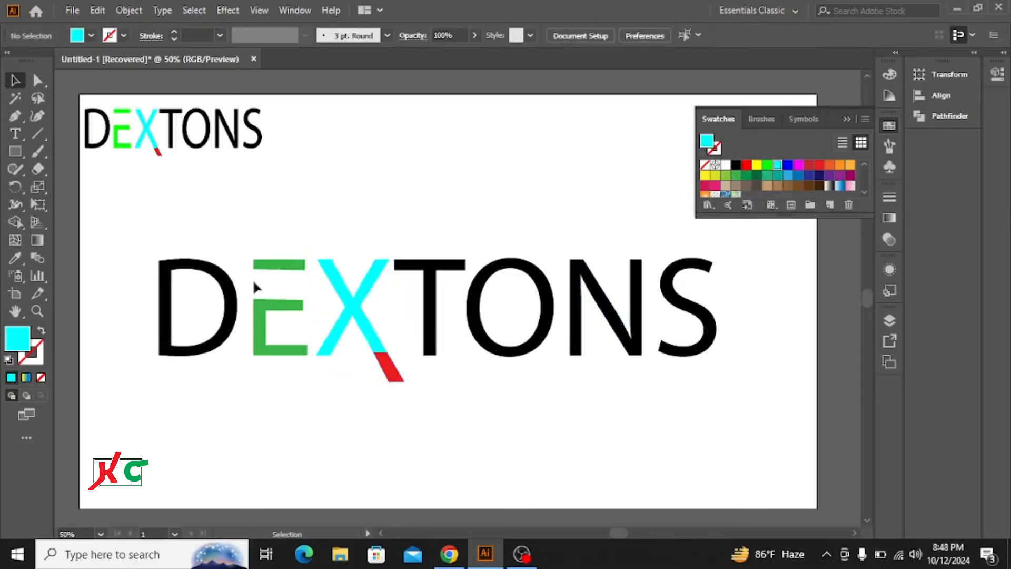
pyautogui.click(845, 119)
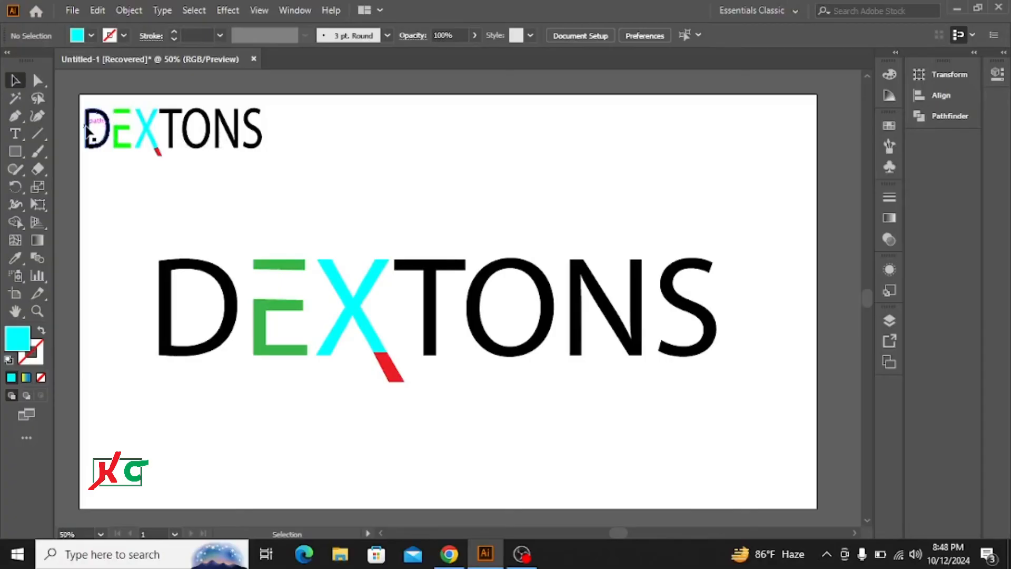
# Delete the small reference DEXTONS logo in the top-left corner of the artboard
pyautogui.moveTo(82, 125); pyautogui.dragTo(270, 139)
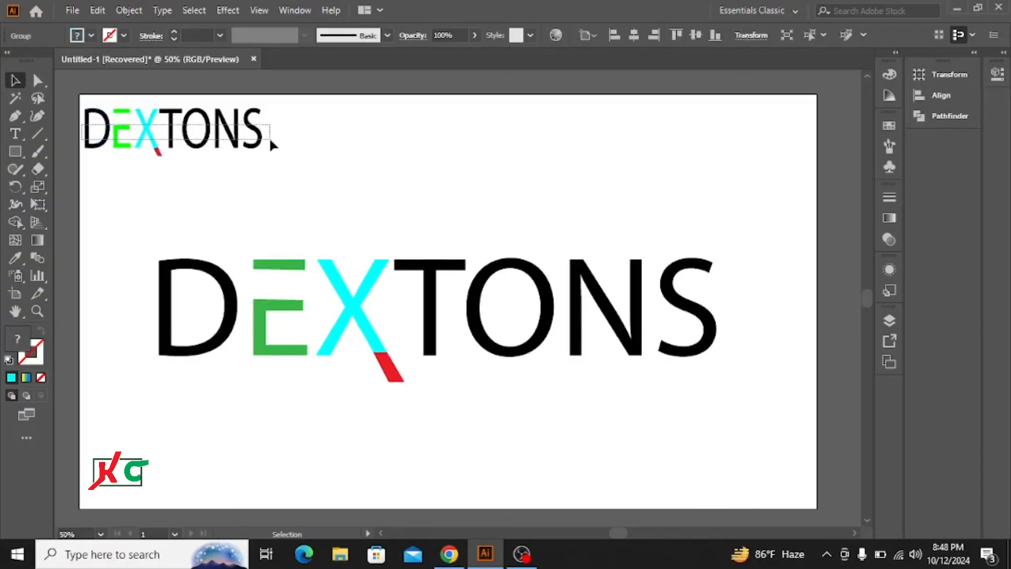
pyautogui.press('Delete')
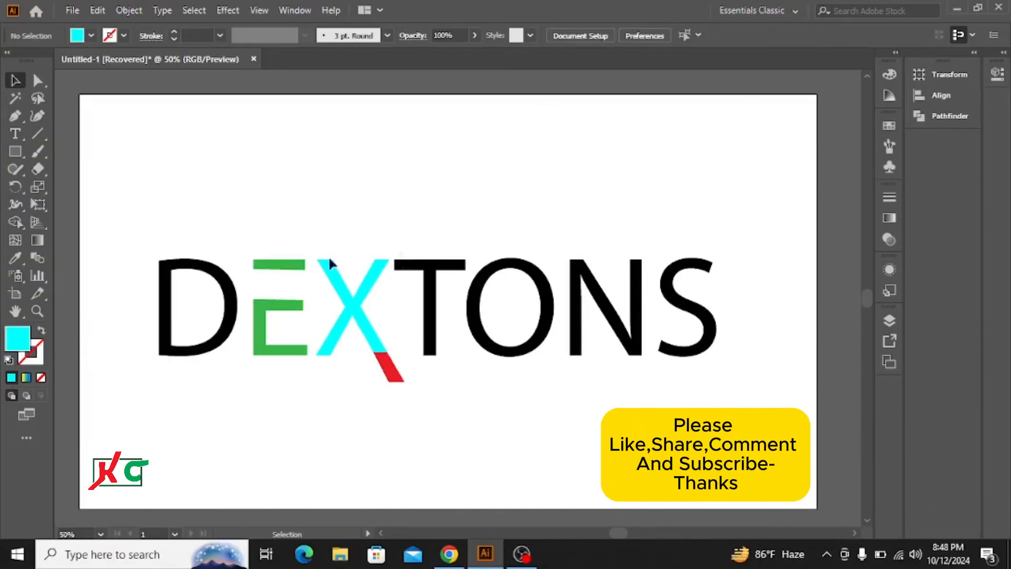
# Select all the DEXTONS letters and the tail and group them
pyautogui.moveTo(160, 230); pyautogui.dragTo(761, 403)
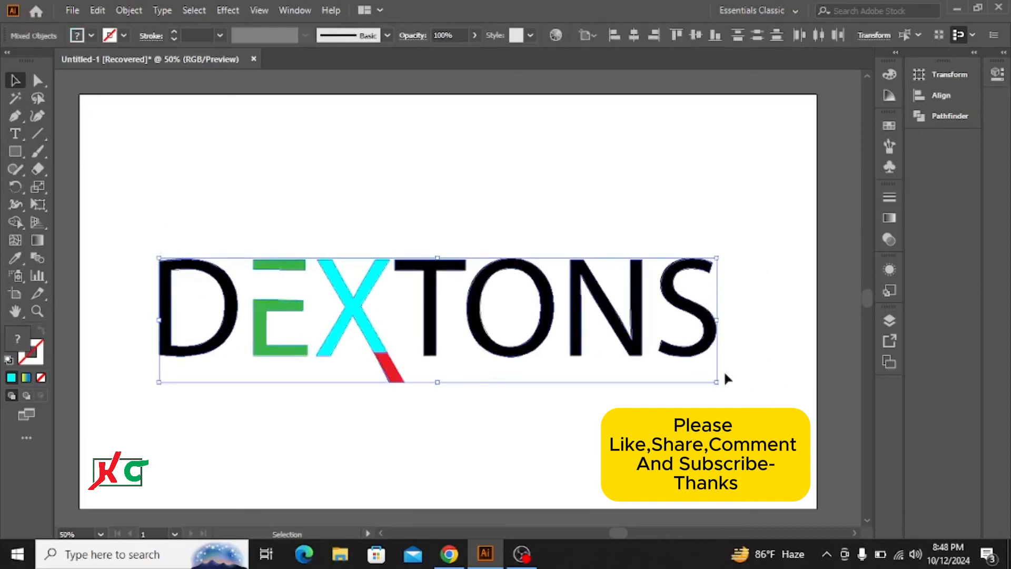
pyautogui.click(436, 256)
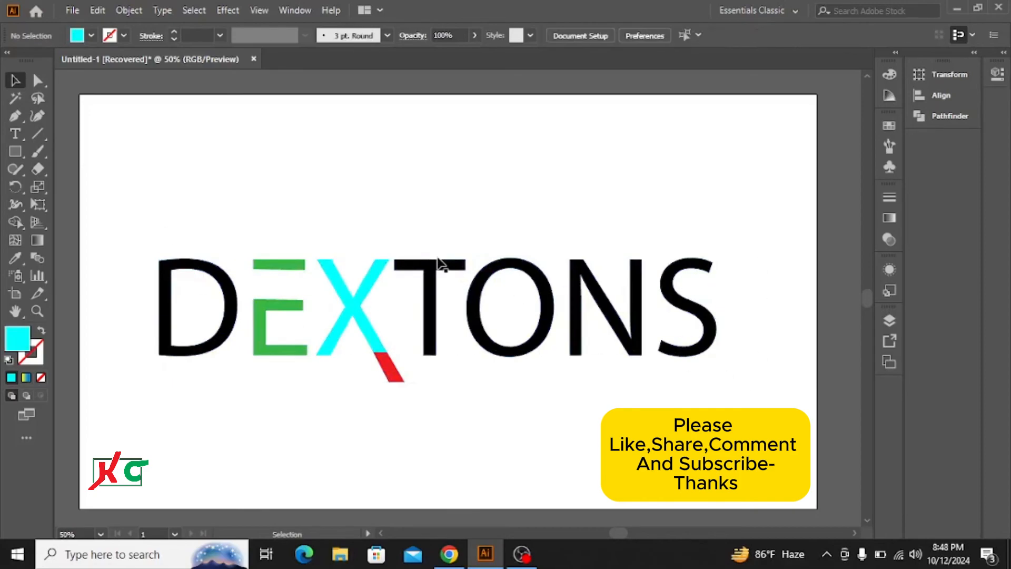
pyautogui.moveTo(111, 252); pyautogui.dragTo(756, 393)
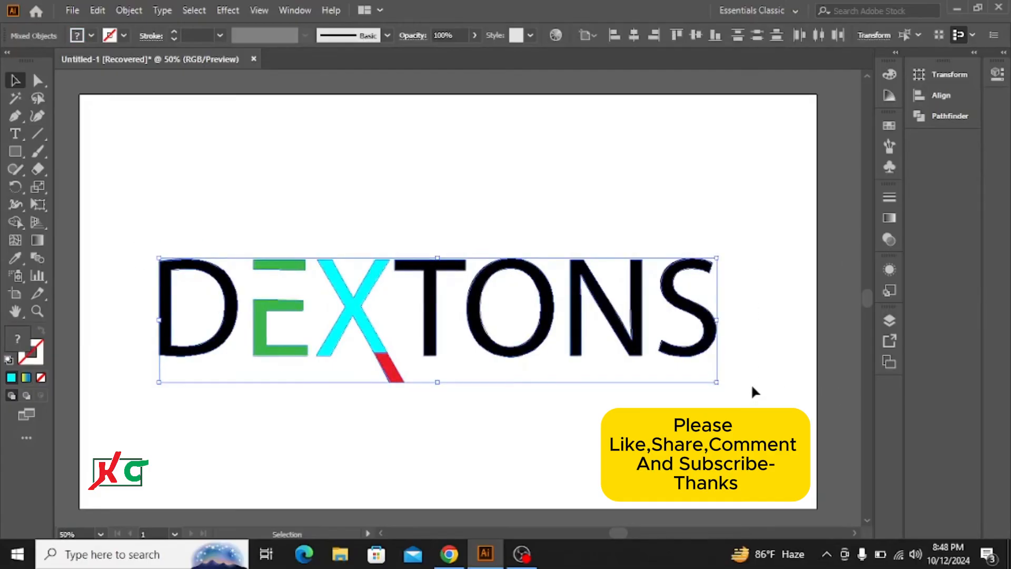
pyautogui.hotkey('ctrl', 'g')
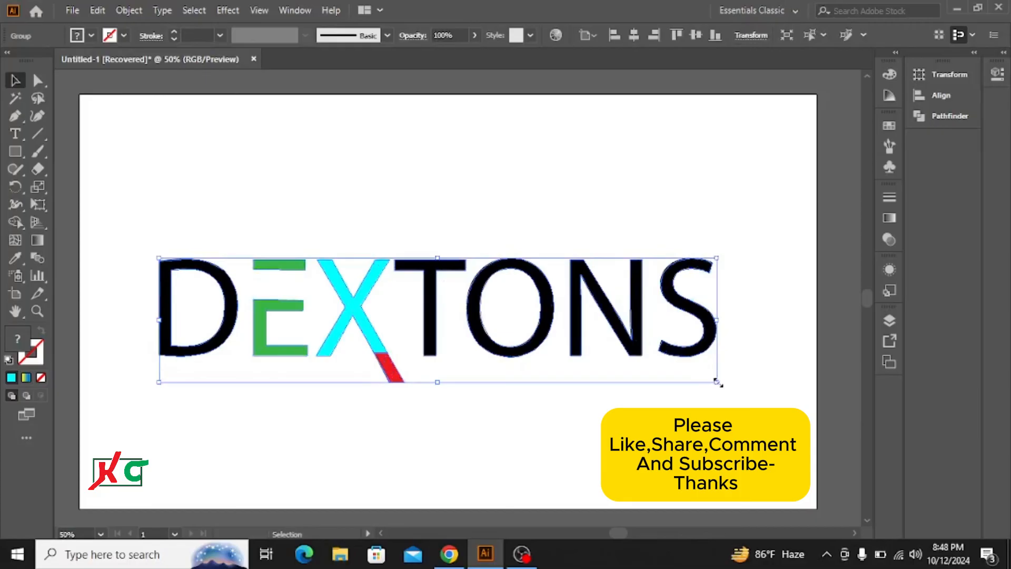
# Scale the grouped logo larger and stretch it taller to fill more of the artboard
pyautogui.moveTo(716, 380); pyautogui.dragTo(769, 394)
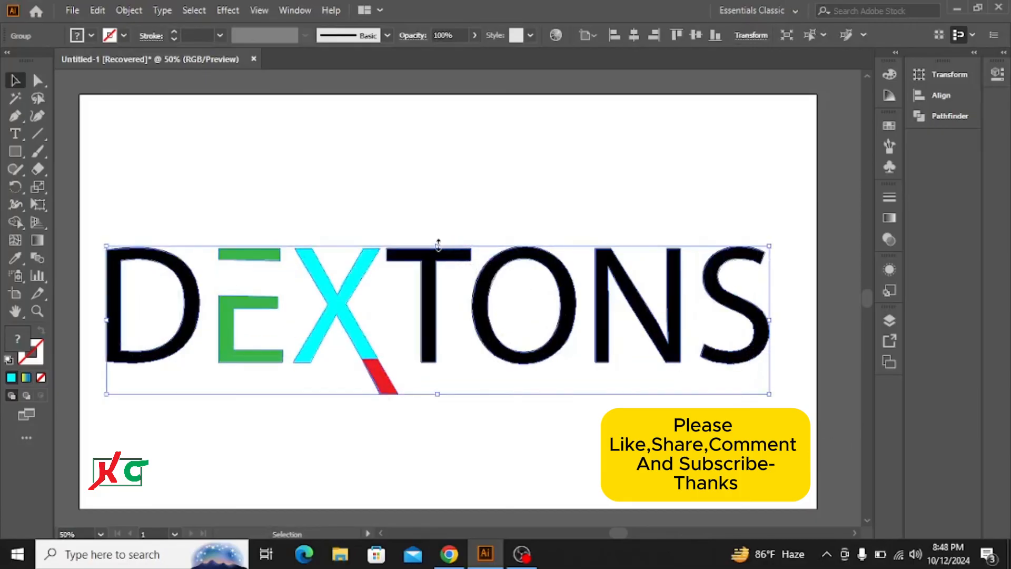
pyautogui.moveTo(437, 246); pyautogui.dragTo(437, 193)
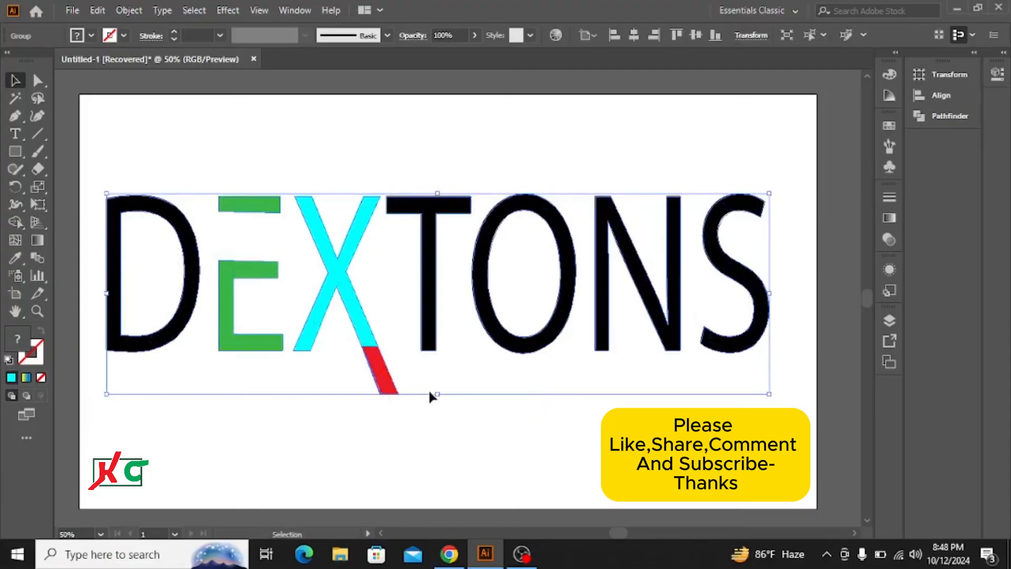
pyautogui.moveTo(440, 395); pyautogui.dragTo(440, 379)
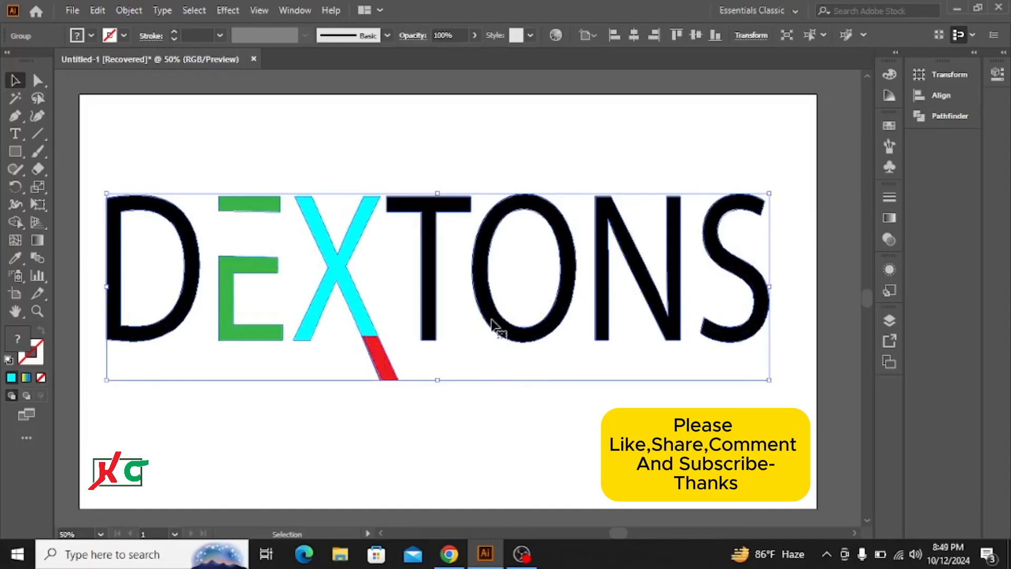
pyautogui.click(496, 435)
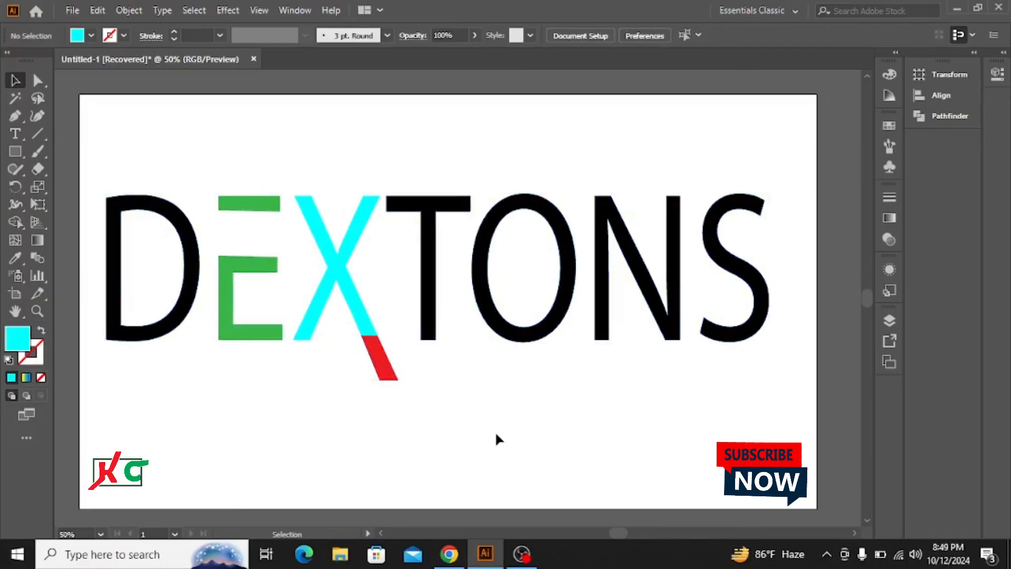